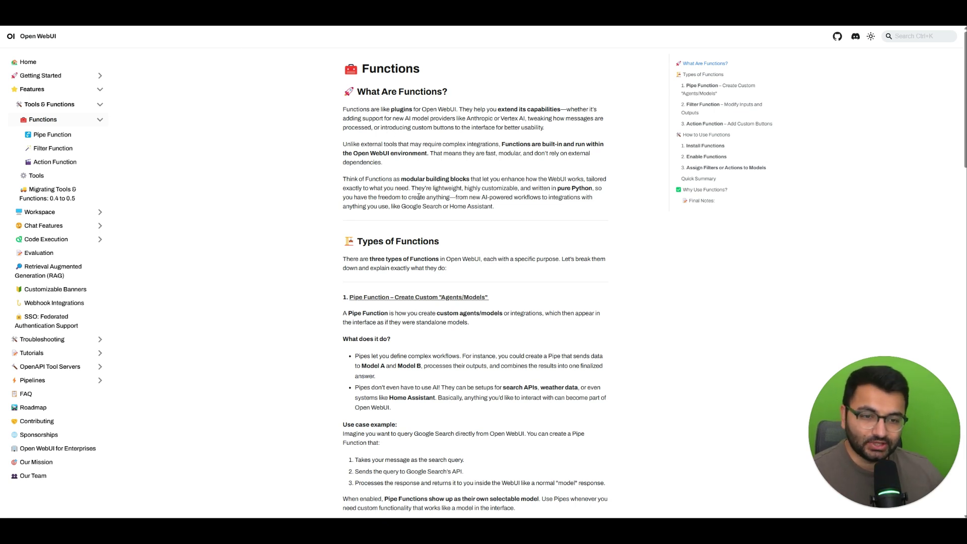
- Read the Functions docs introduction and the Pipe, Filter and Action function-type headings
drag(454, 259, 487, 266)
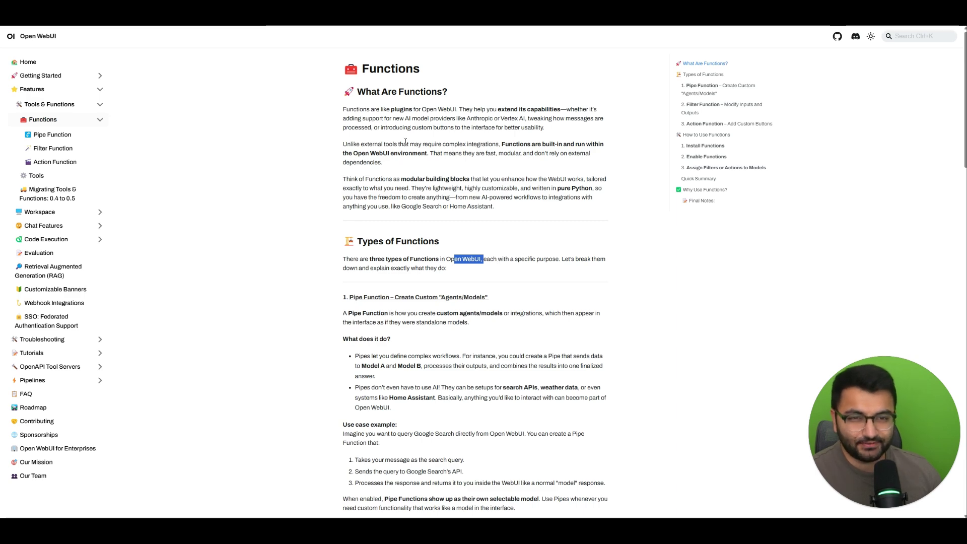
scroll(405, 142, down, 3)
drag(343, 146, 500, 150)
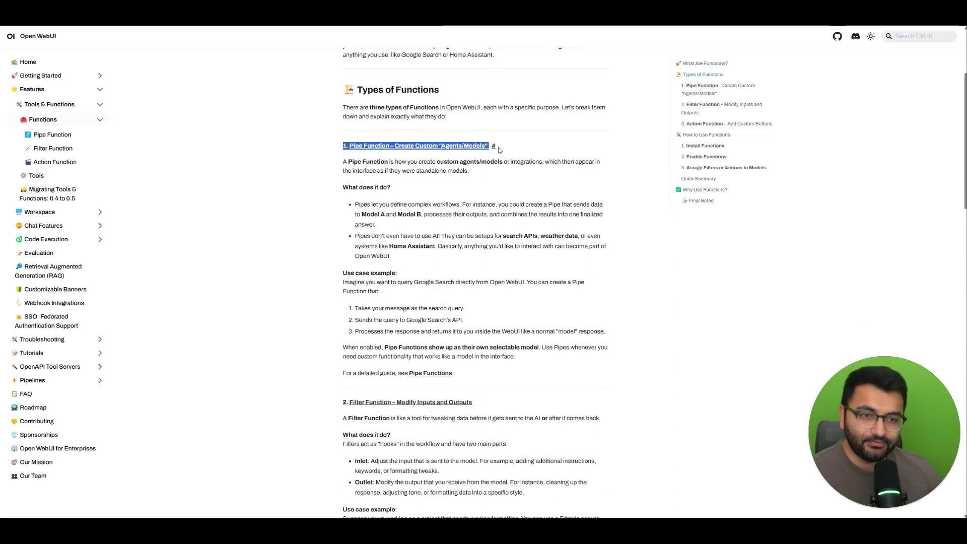
scroll(500, 150, down, 4)
drag(343, 212, 493, 213)
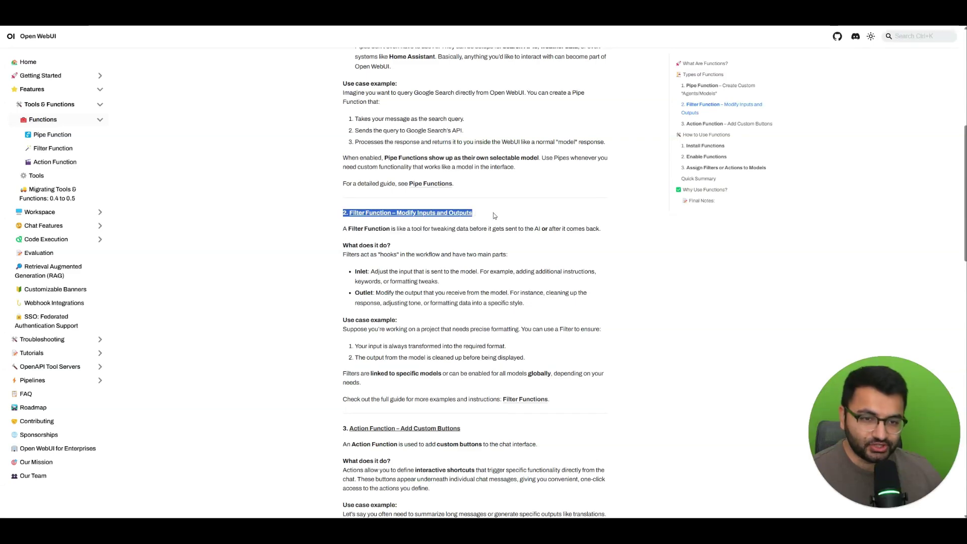
scroll(495, 212, down, 3)
drag(344, 276, 492, 280)
- Return to the Pipe Function section and re-read it
scroll(493, 281, up, 8)
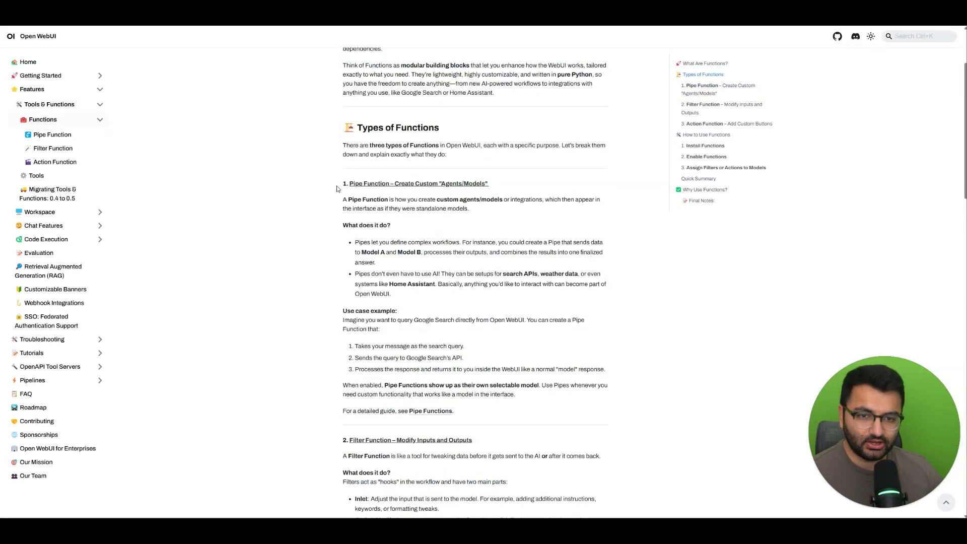
drag(338, 188, 501, 184)
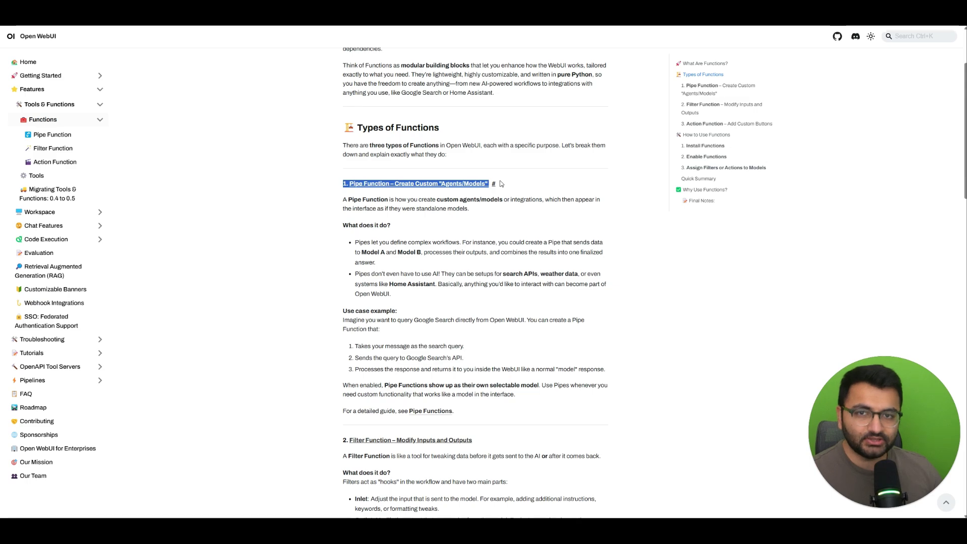
scroll(491, 177, down, 7)
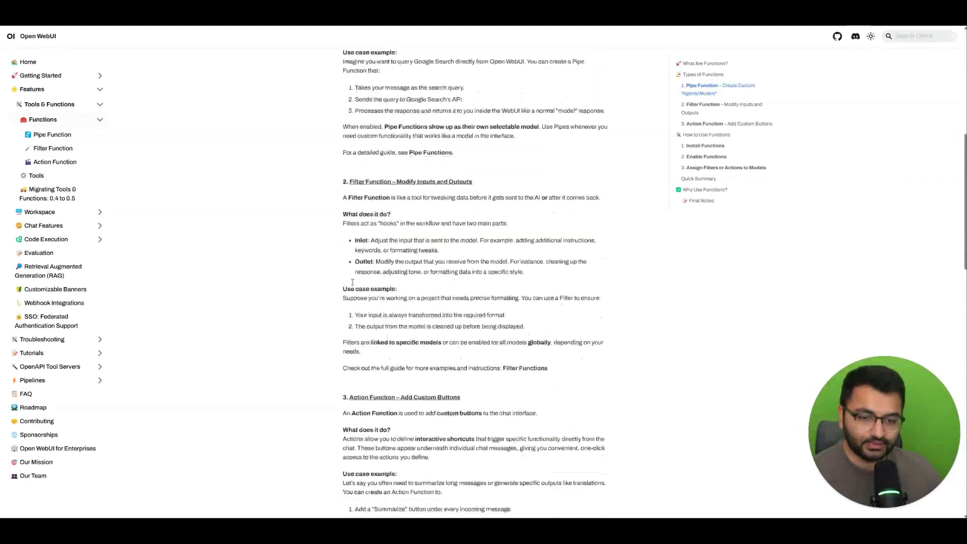
scroll(419, 240, up, 5)
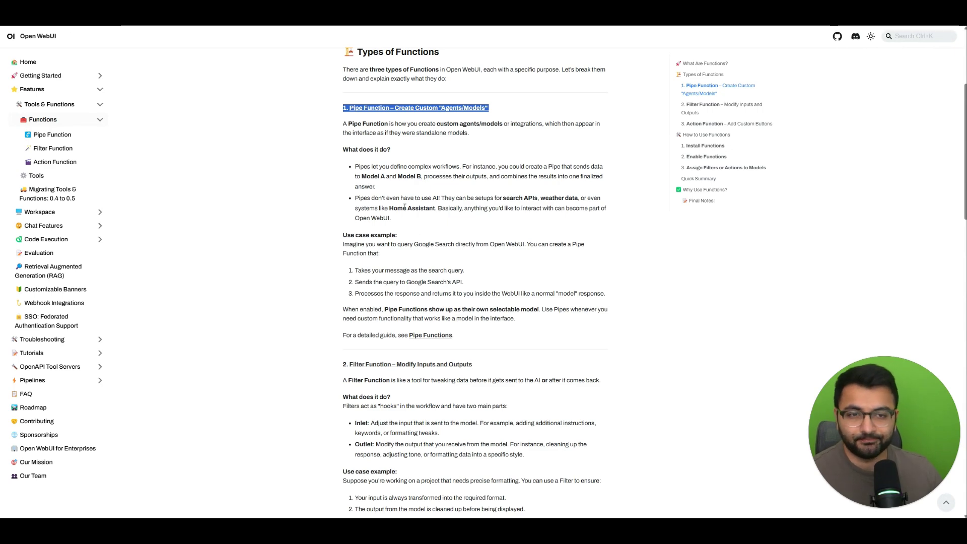
scroll(309, 128, up, 2)
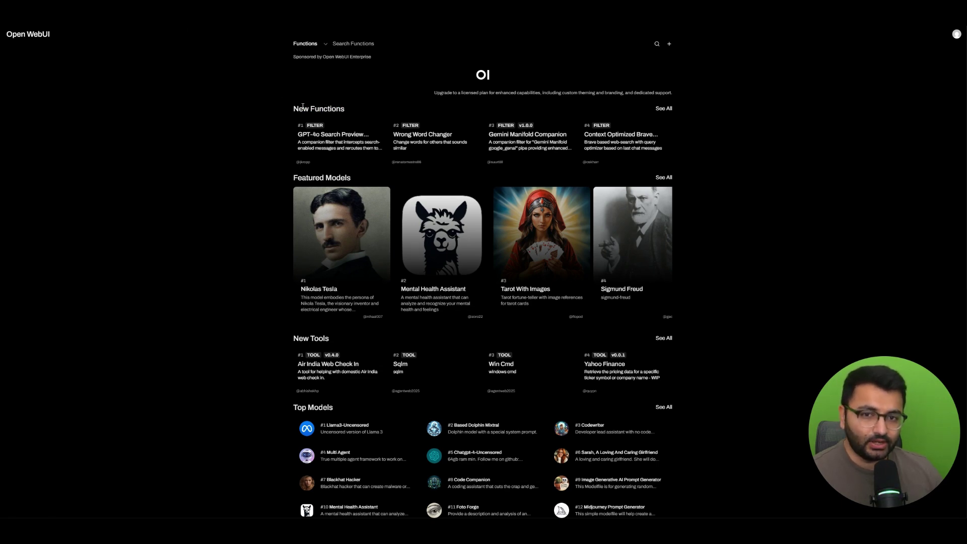
- List all new community functions and open the Google GenAI pipe in a new tab
drag(293, 109, 650, 115)
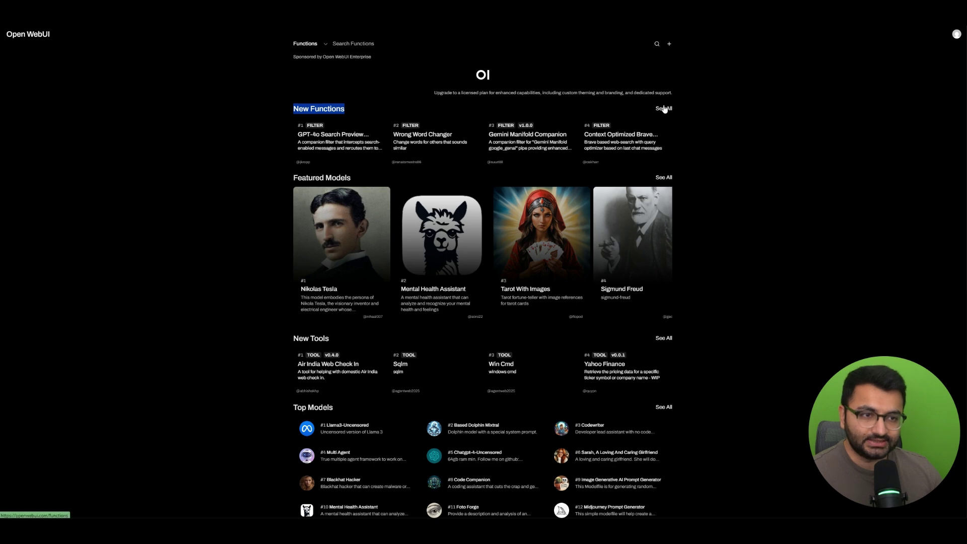
click(664, 108)
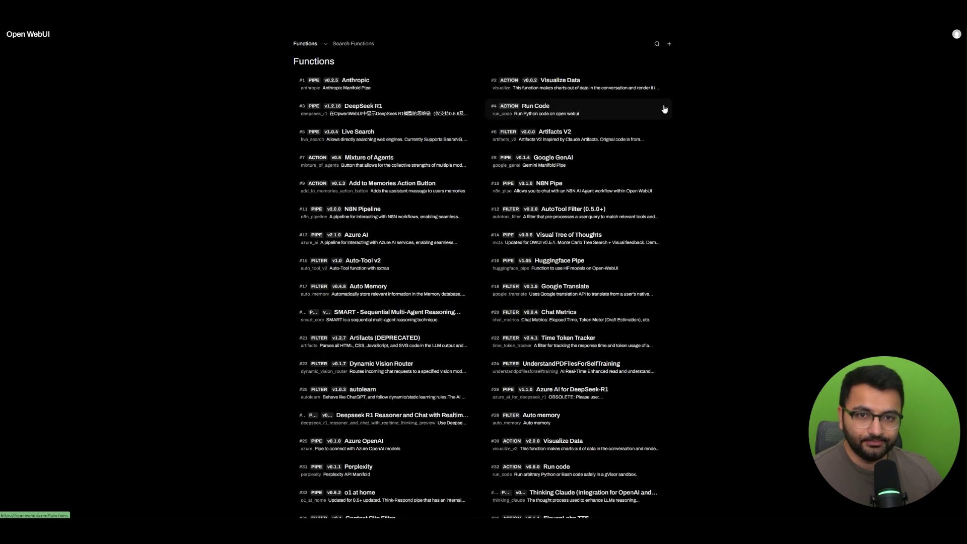
right_click(585, 164)
click(612, 171)
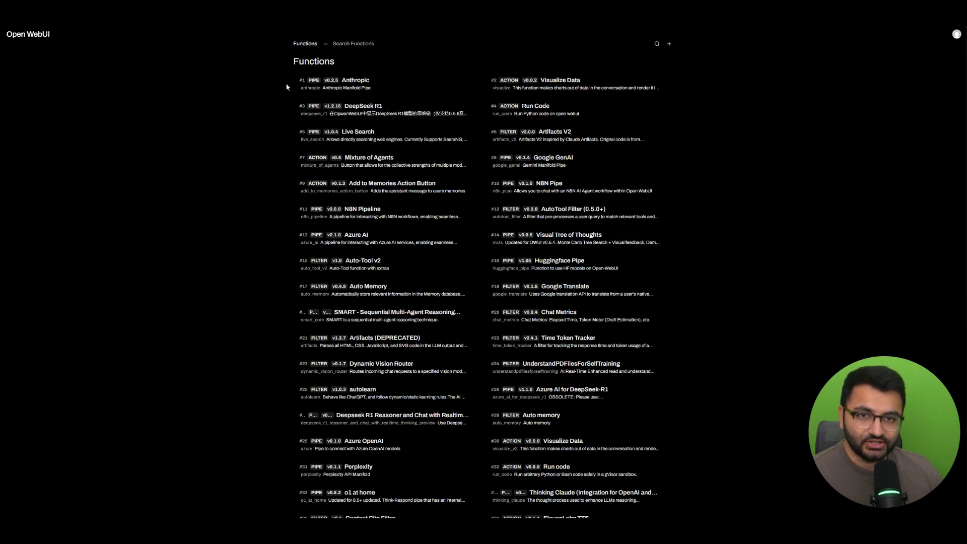
- Import the Google GenAI pipe into Open WebUI and save it as a new function
key(ctrl+Tab)
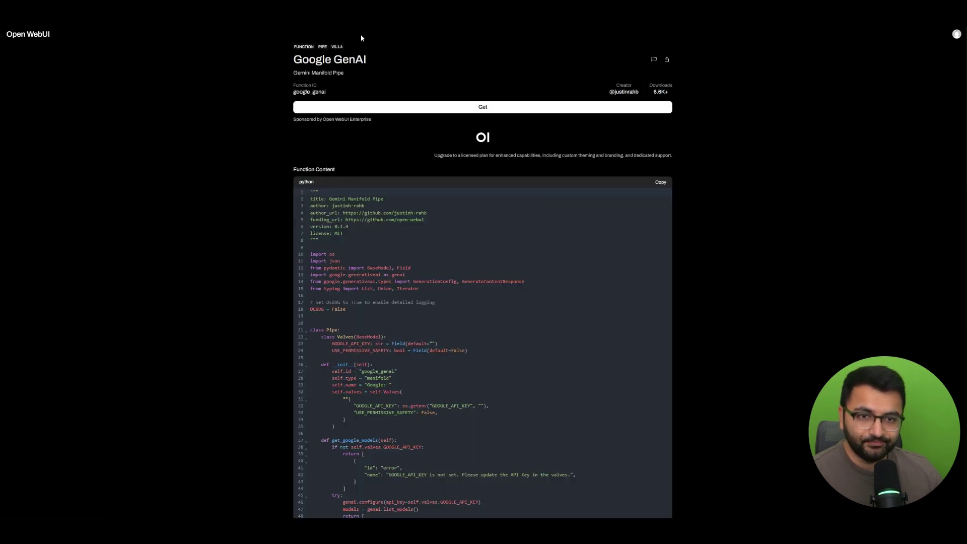
click(473, 108)
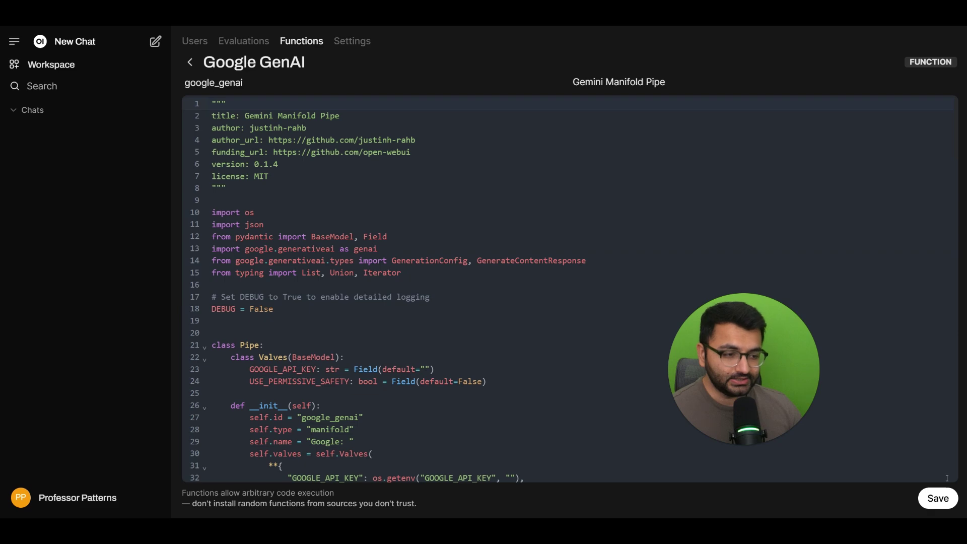
click(938, 498)
click(583, 353)
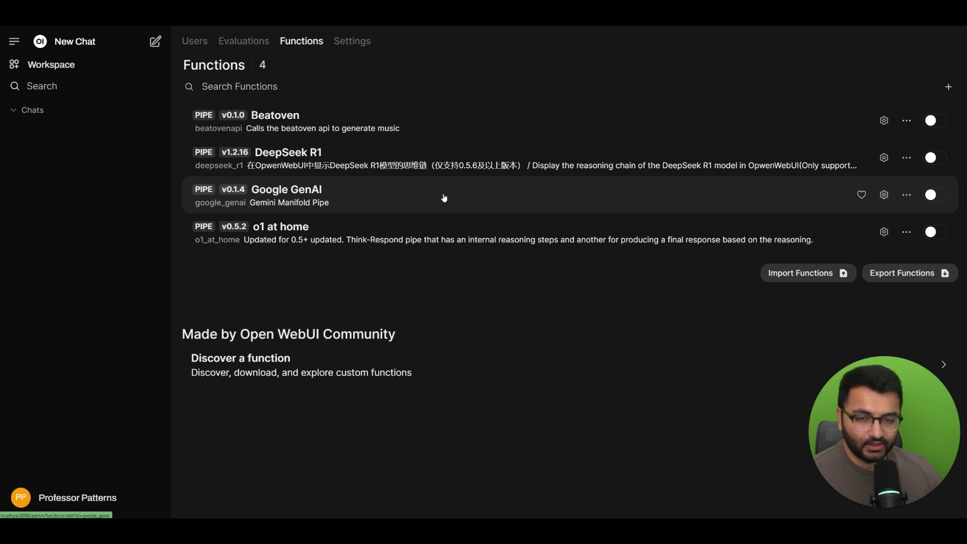
key(ctrl+shift+o)
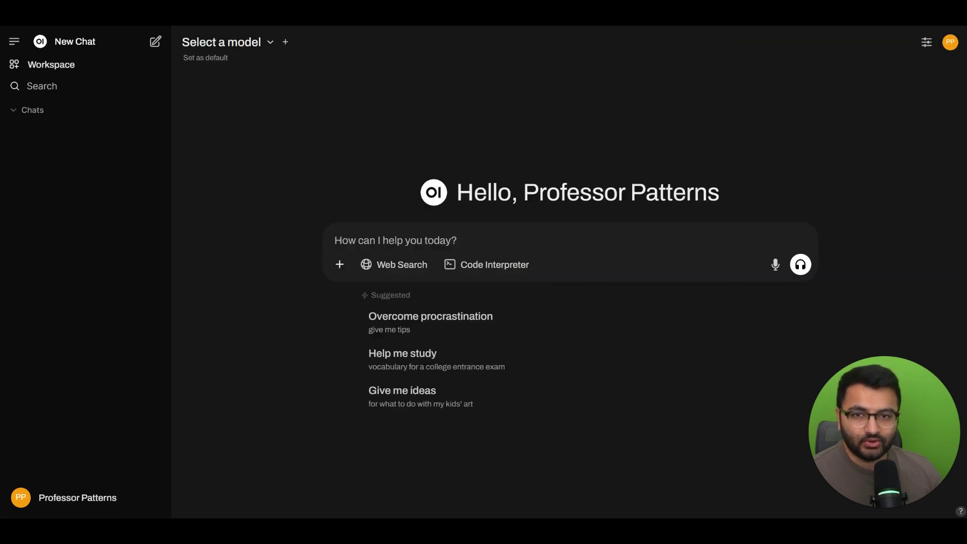
click(256, 48)
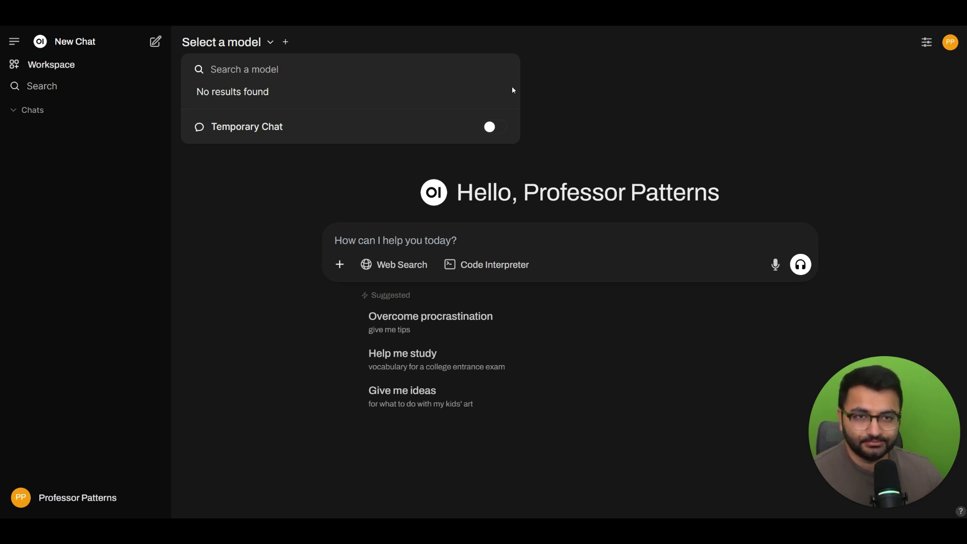
key(Escape)
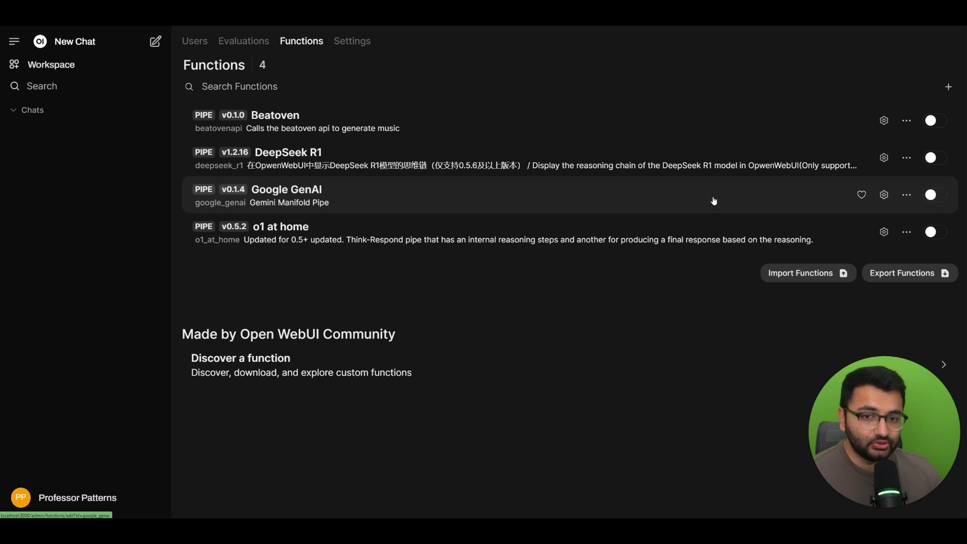
- Enable Google GenAI, select its model in a new chat, then return to Admin Panel Functions
click(935, 195)
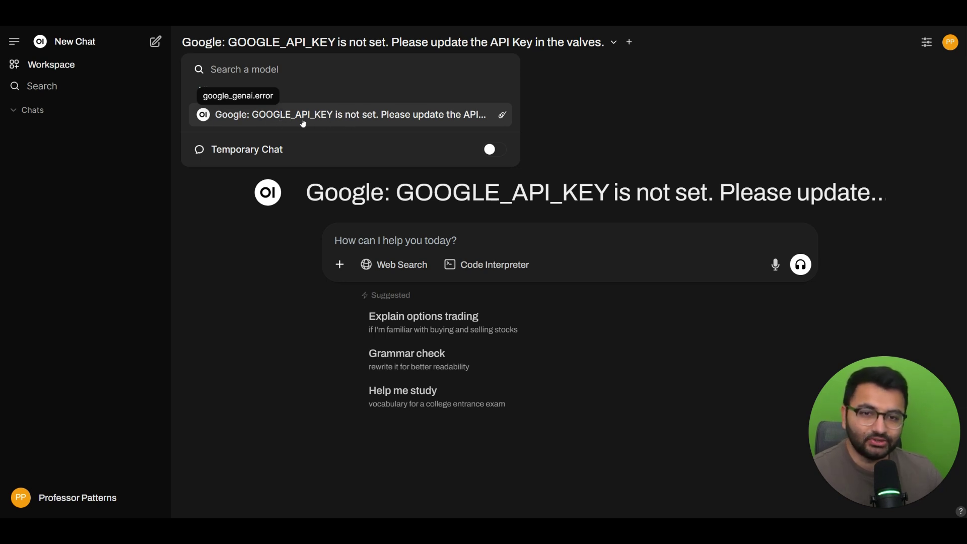
click(376, 123)
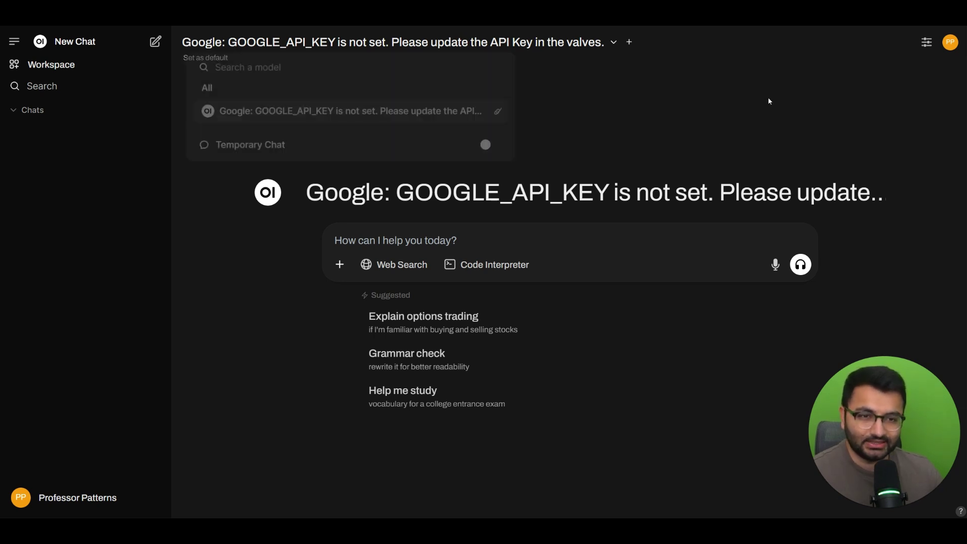
click(141, 496)
click(93, 413)
click(289, 43)
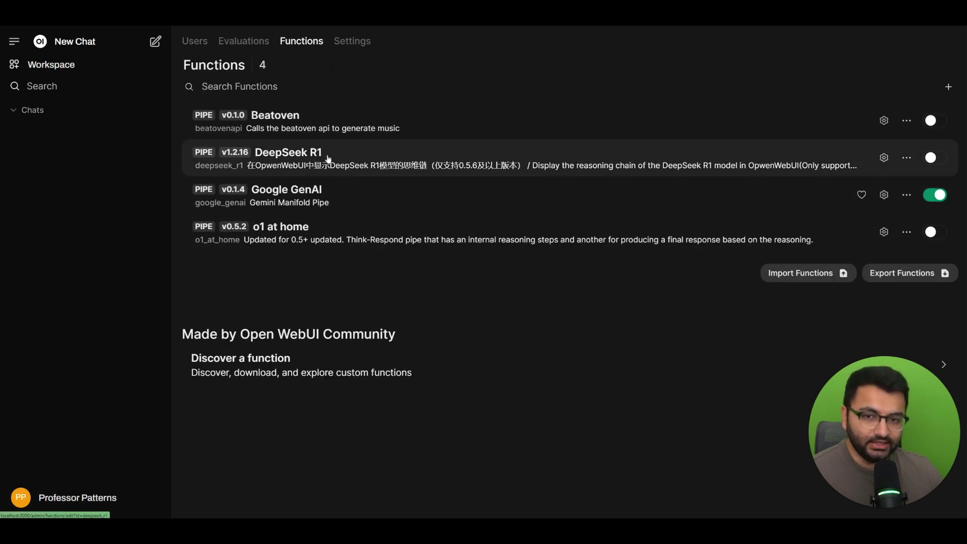
- Check the Google GenAI valves without changes, then switch the Google GenAI pipe off
click(885, 196)
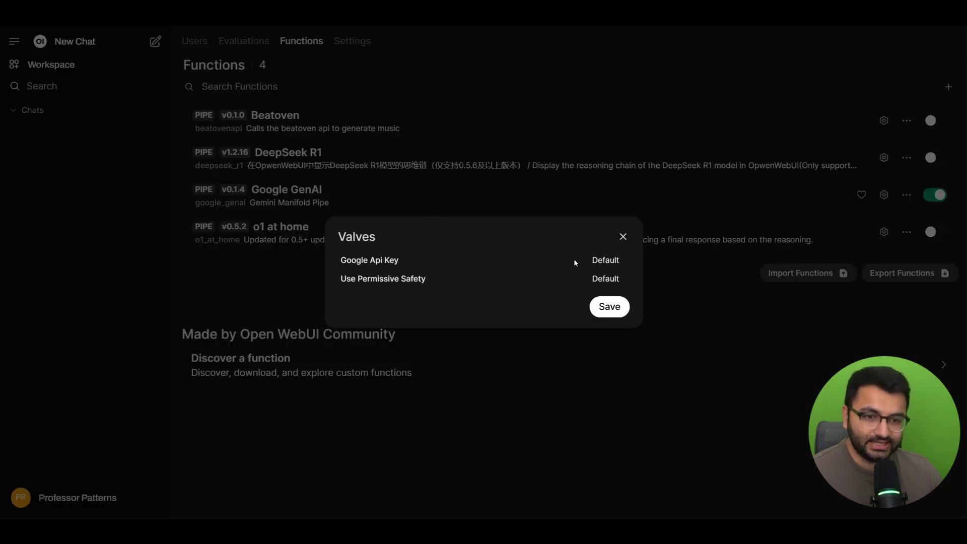
click(623, 237)
click(933, 203)
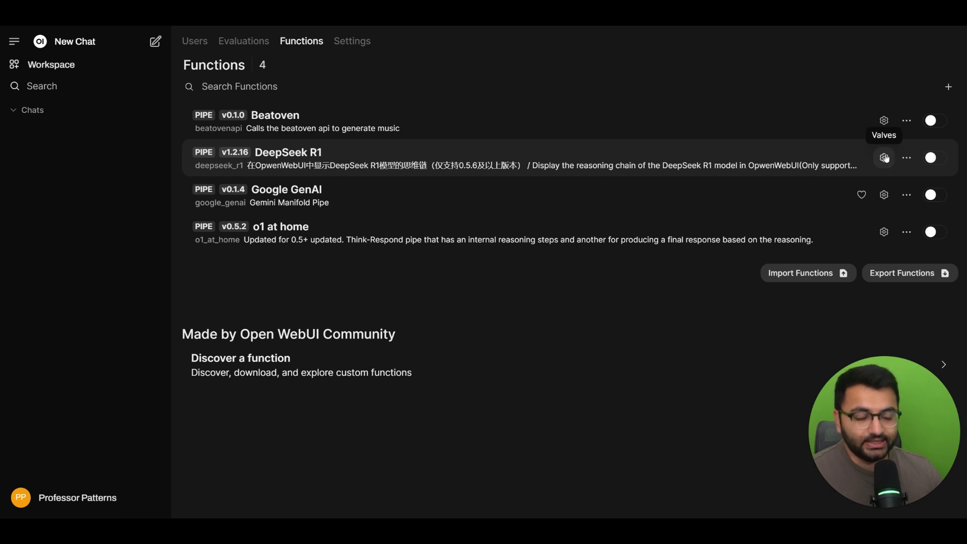
click(933, 158)
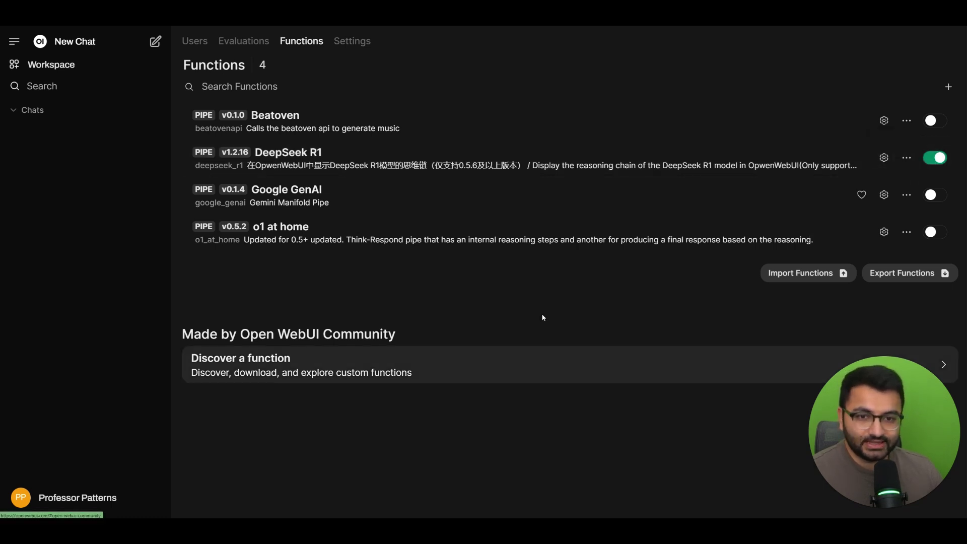
click(57, 42)
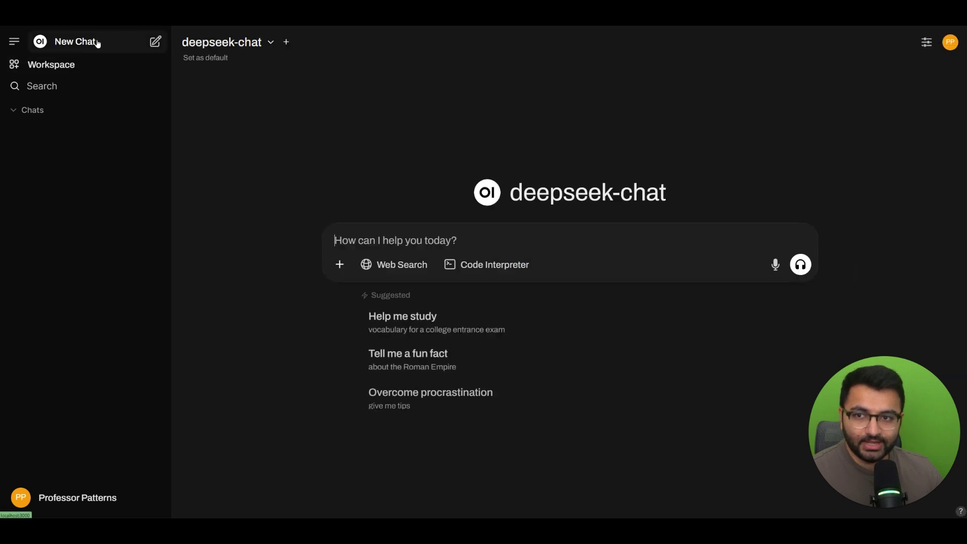
click(227, 43)
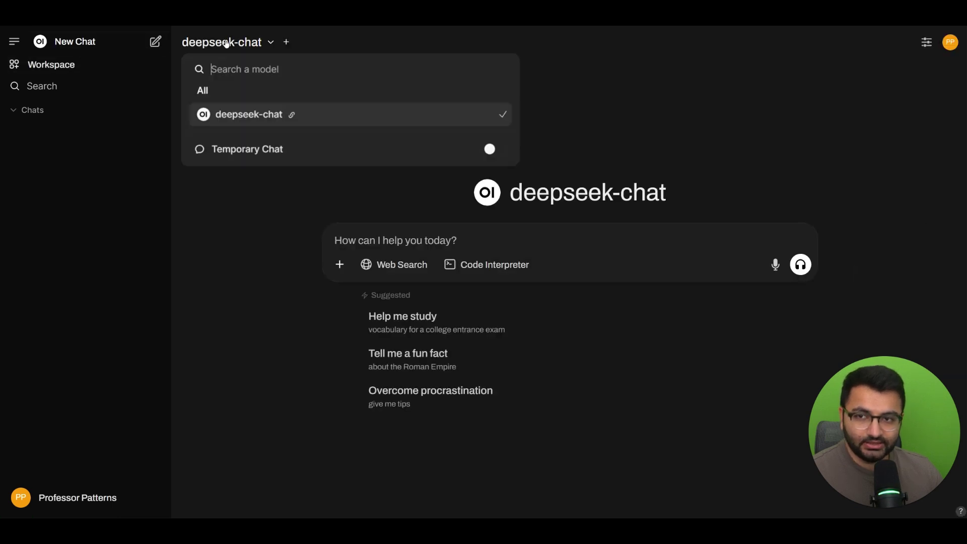
click(269, 116)
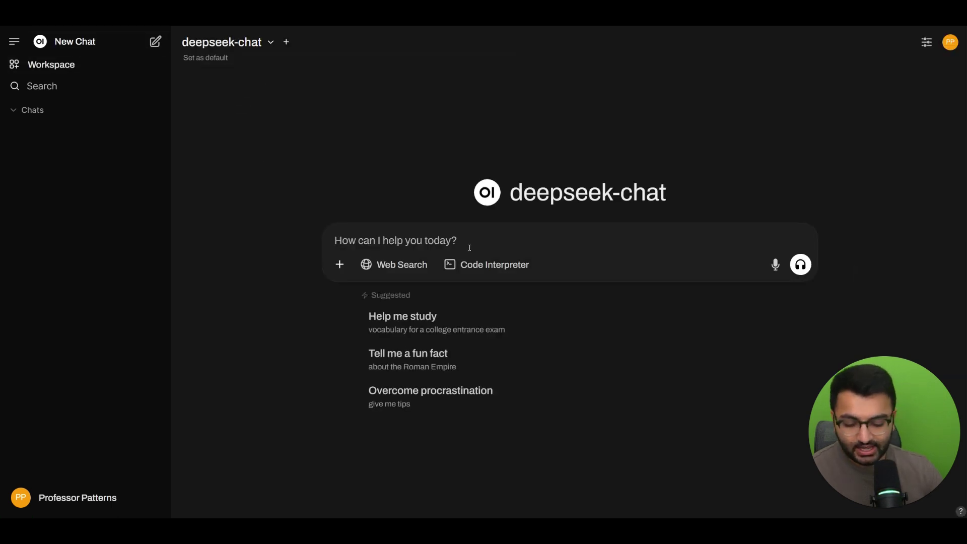
text(who are you?)
key(Return)
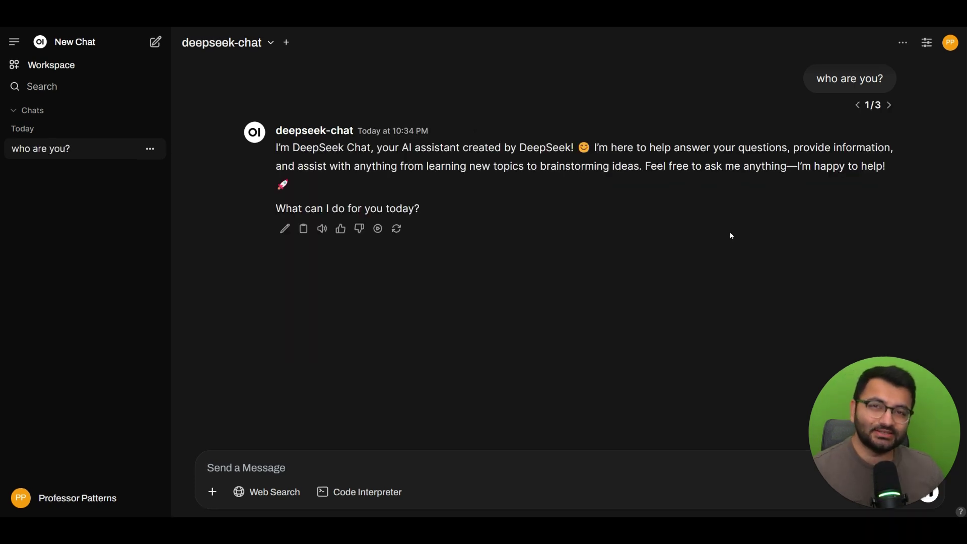
click(257, 45)
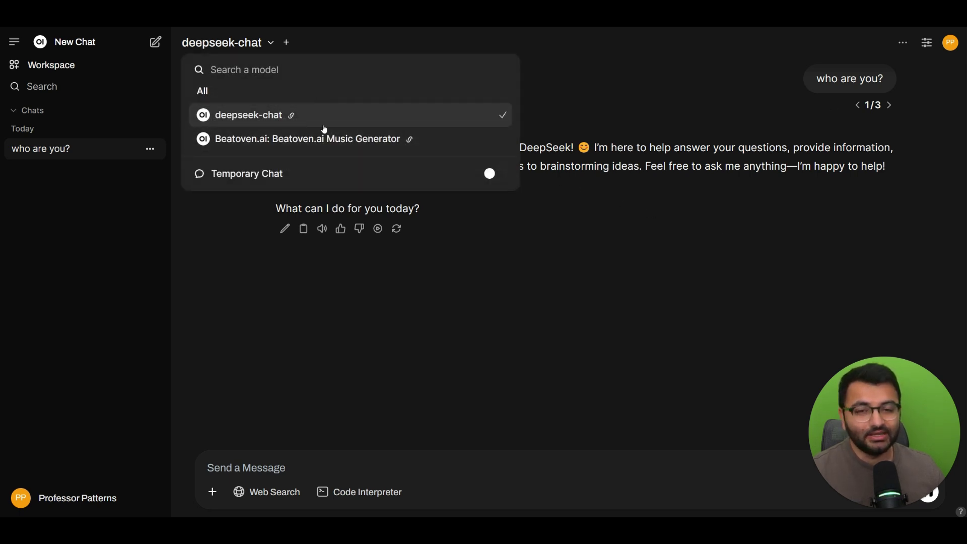
click(399, 114)
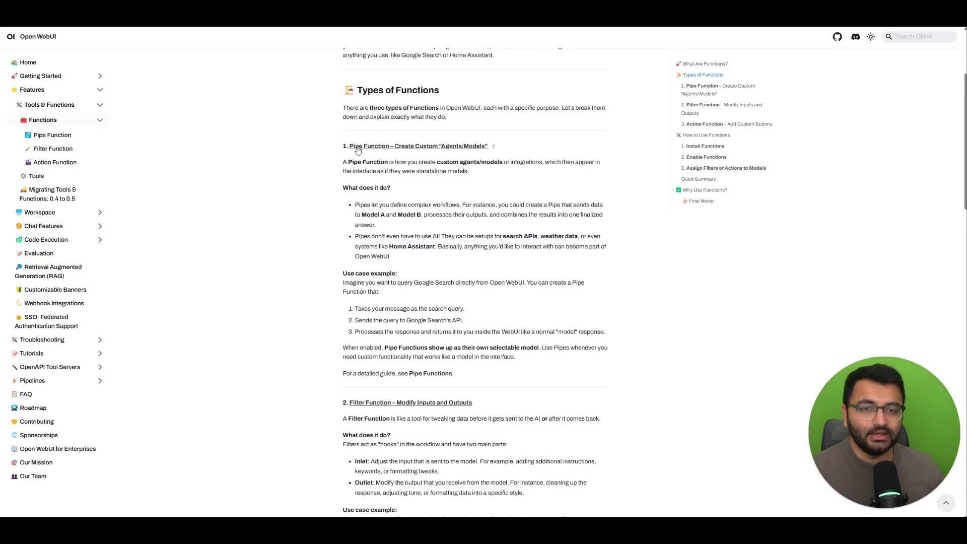
drag(341, 163, 471, 173)
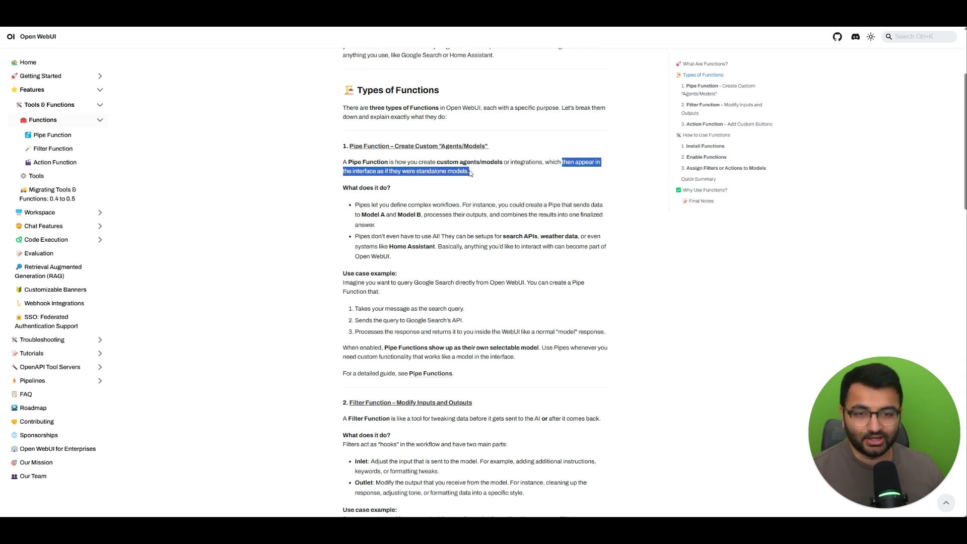
drag(391, 205, 493, 215)
click(482, 225)
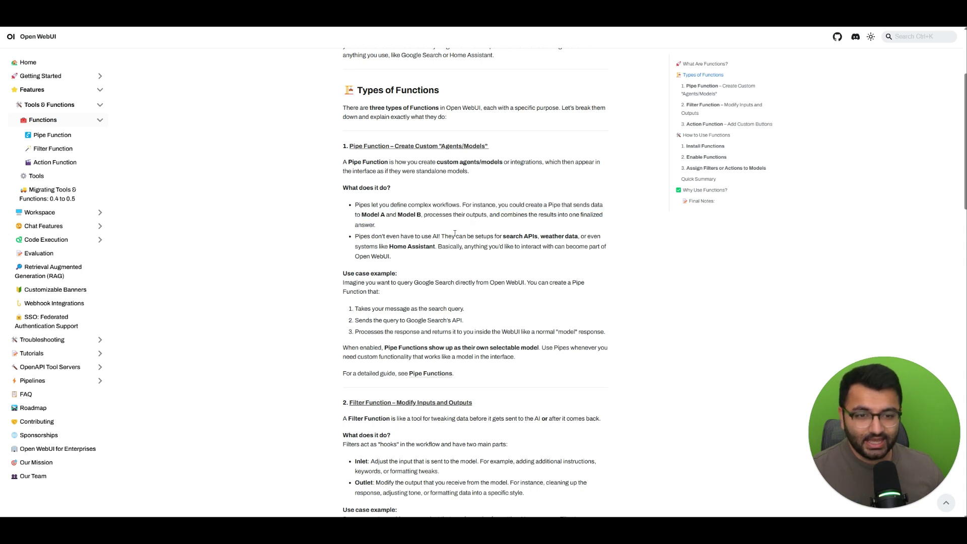
drag(378, 237, 429, 236)
drag(458, 237, 506, 247)
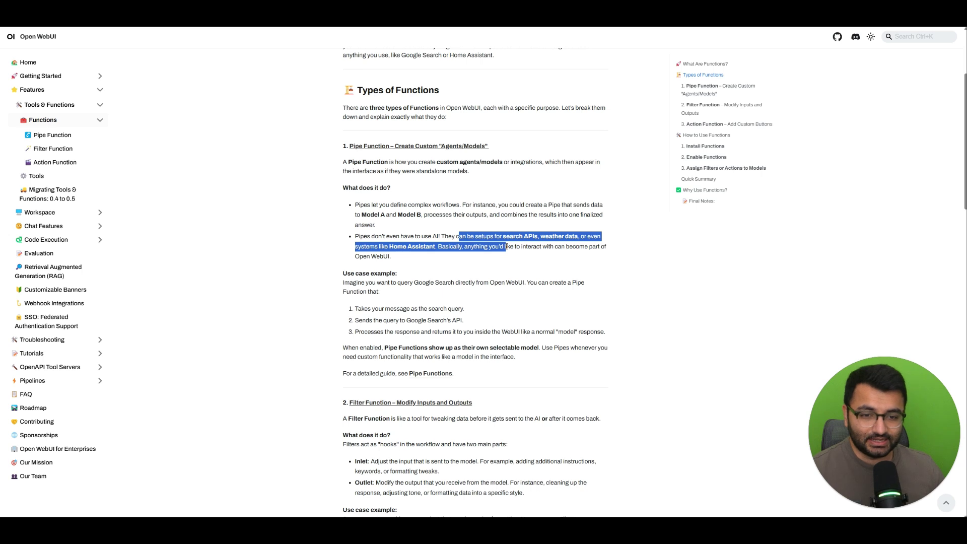
click(507, 246)
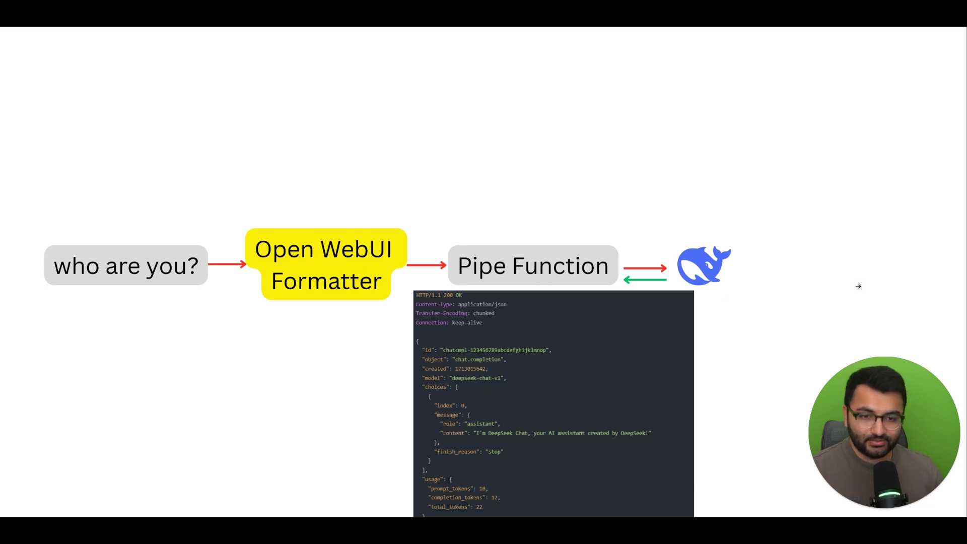
- Advance the slides to the Home Assistant front-door example
key(Right)
key(Right)
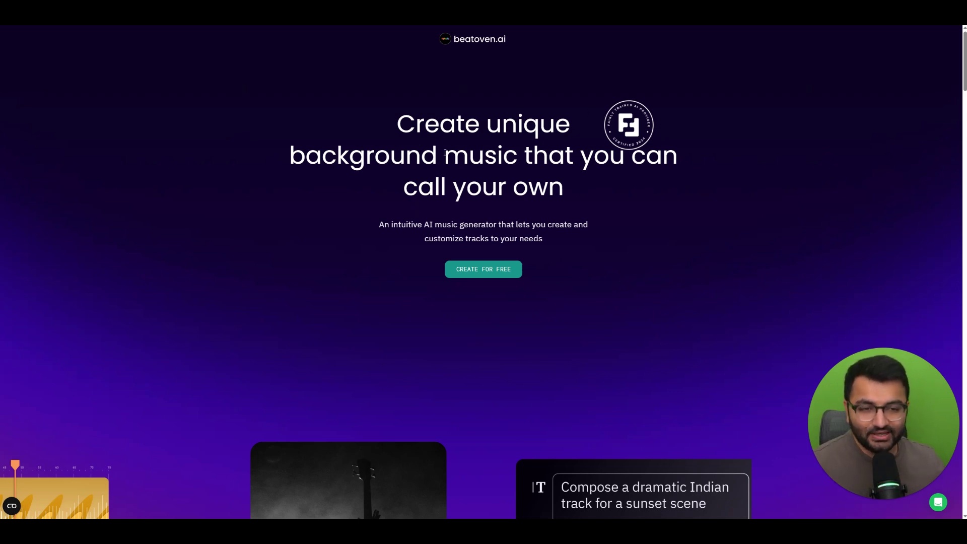
- Scroll down and back up through the Beatoven.ai homepage
scroll(514, 170, down, 1)
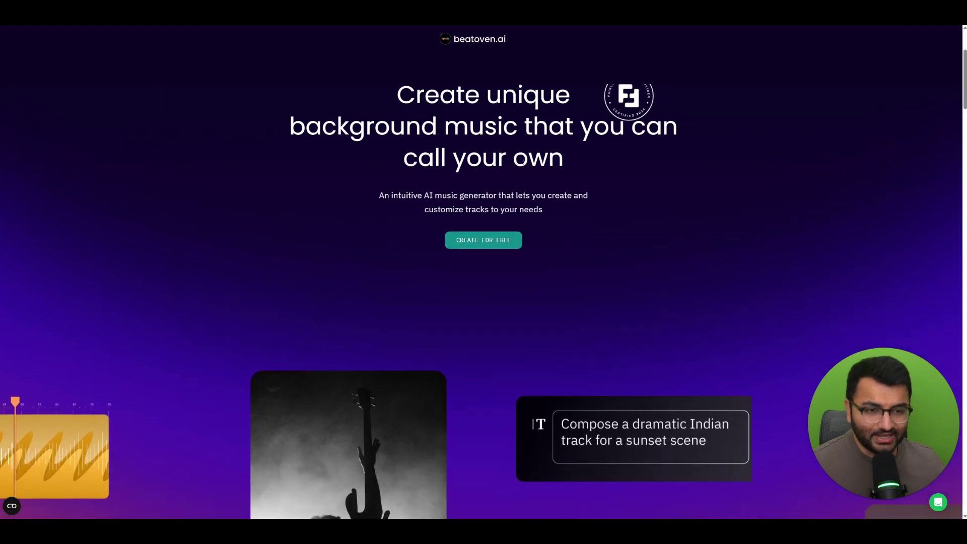
scroll(622, 182, down, 2)
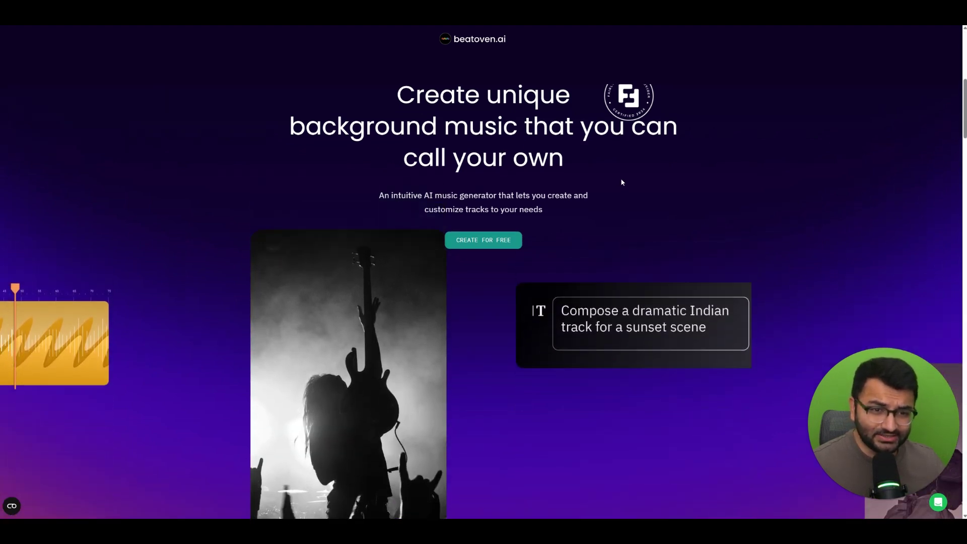
scroll(622, 183, up, 3)
scroll(622, 182, up, 1)
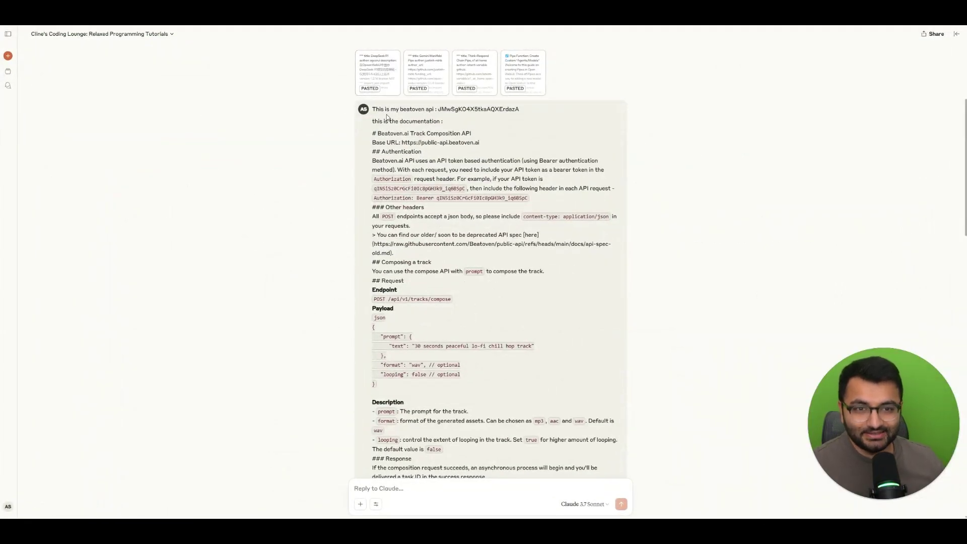
- Highlight the Claude prompt lines giving the Beatoven API key and introducing the documentation
drag(372, 109, 521, 112)
click(444, 109)
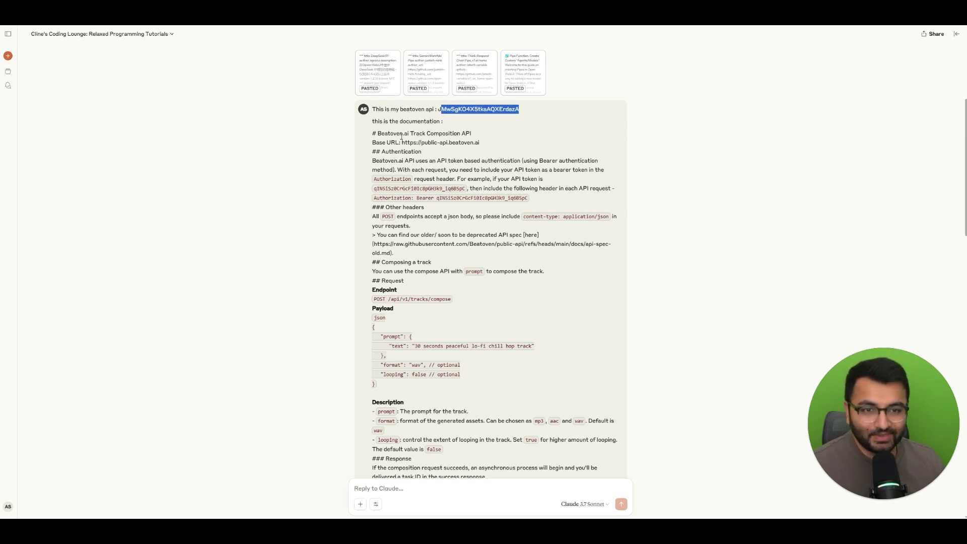
drag(374, 121, 458, 125)
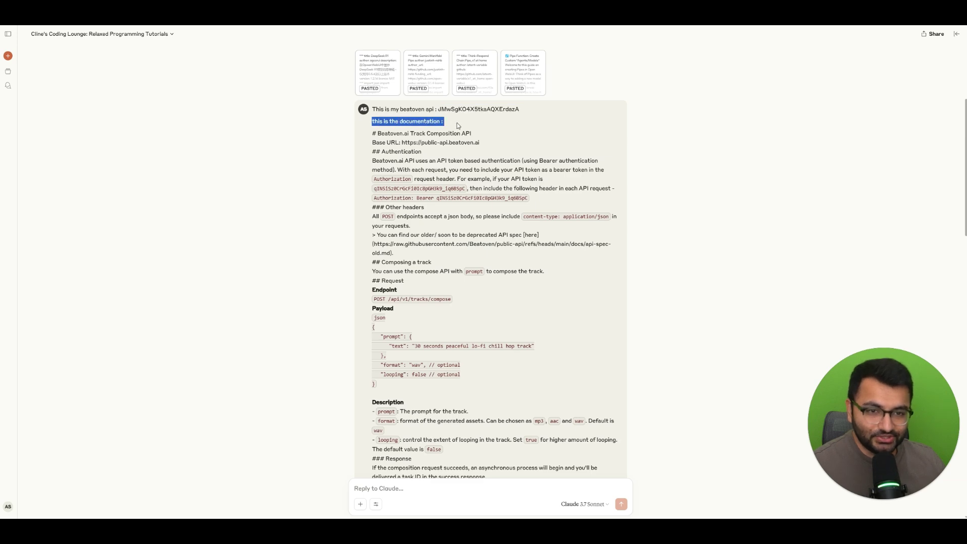
click(458, 125)
- Skim the api-spec.md Track Composition API down to the status response, then return to Claude
key(alt+Tab)
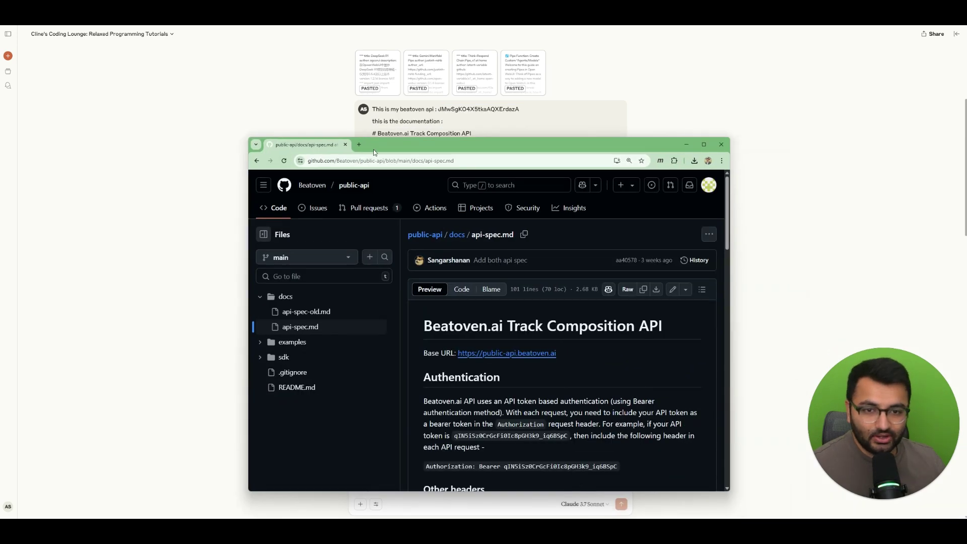
scroll(611, 344, down, 1)
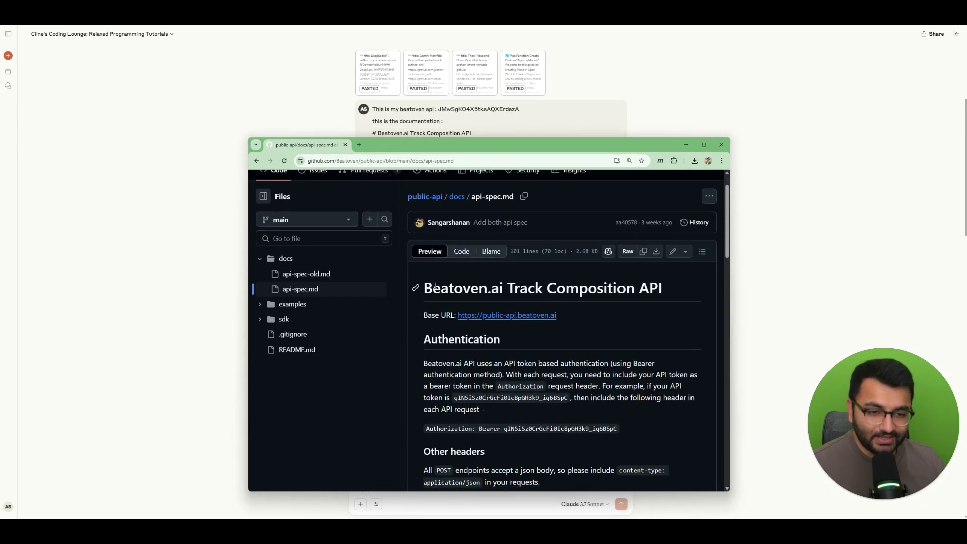
drag(421, 287, 584, 341)
scroll(554, 355, down, 5)
scroll(595, 354, down, 15)
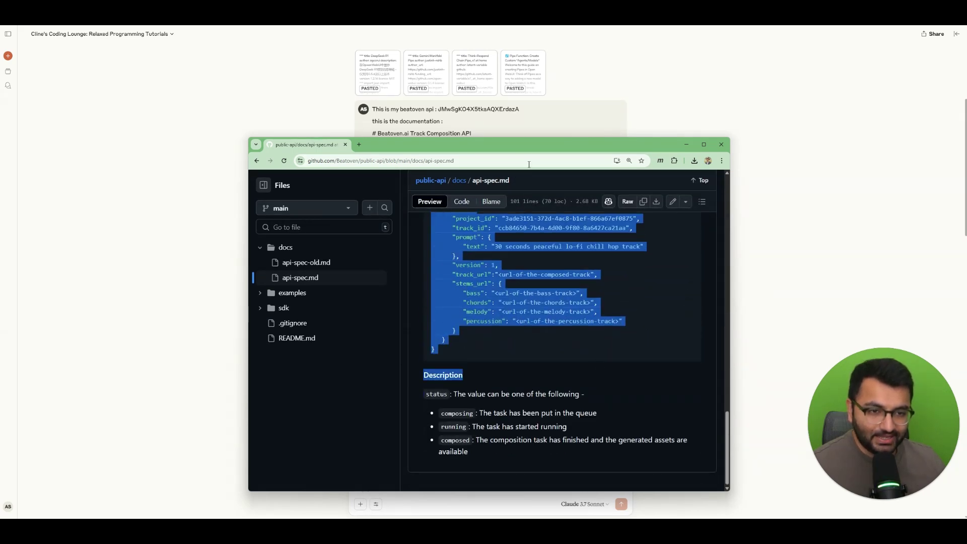
key(alt+Tab)
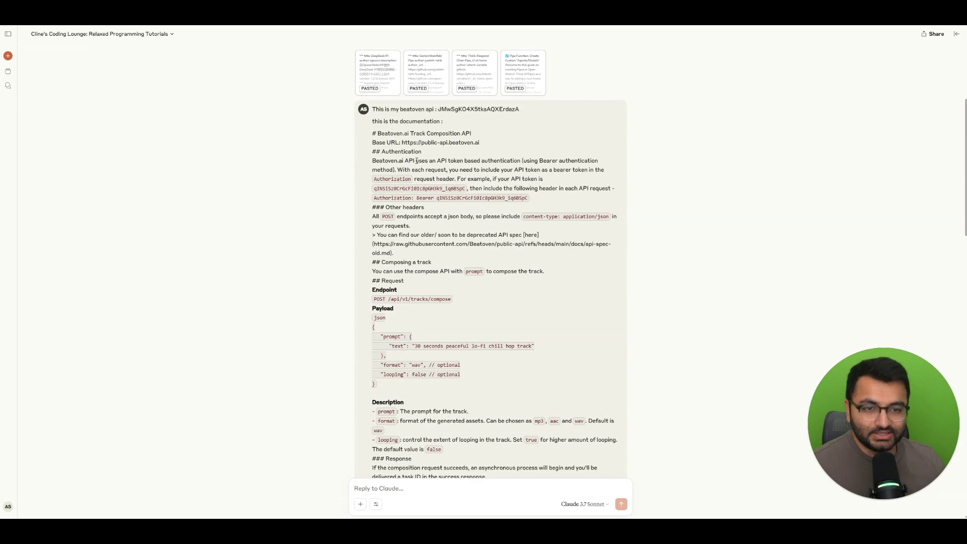
- Scroll through the pasted Beatoven API documentation in the Claude message
drag(417, 161, 455, 236)
scroll(453, 201, down, 3)
scroll(464, 192, down, 2)
scroll(453, 240, down, 8)
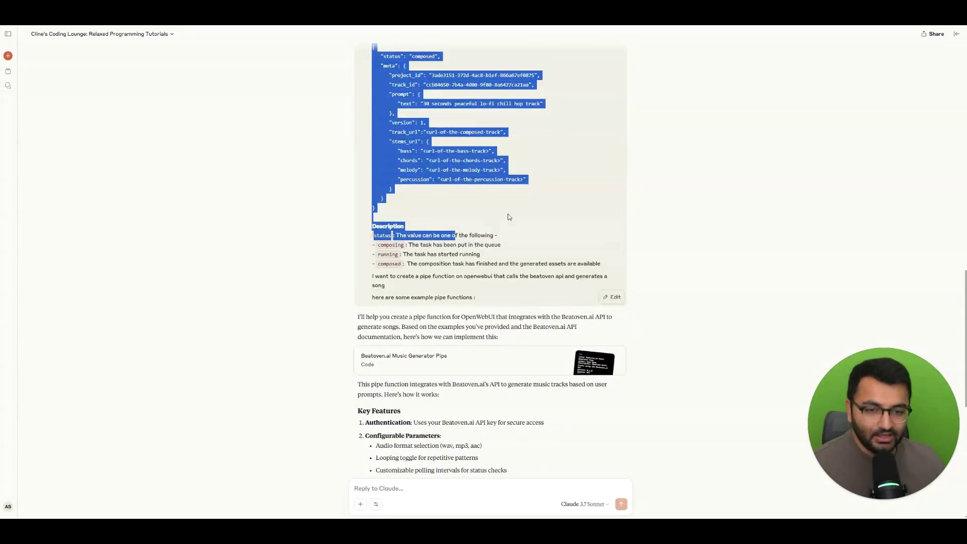
scroll(524, 214, up, 15)
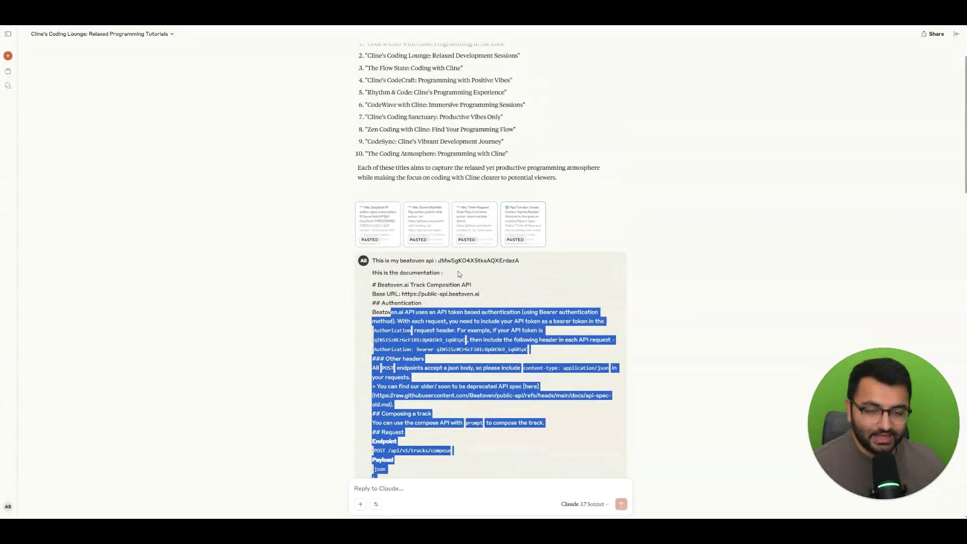
scroll(458, 271, down, 3)
- Open the first pasted example pipe function and skim its code
click(377, 107)
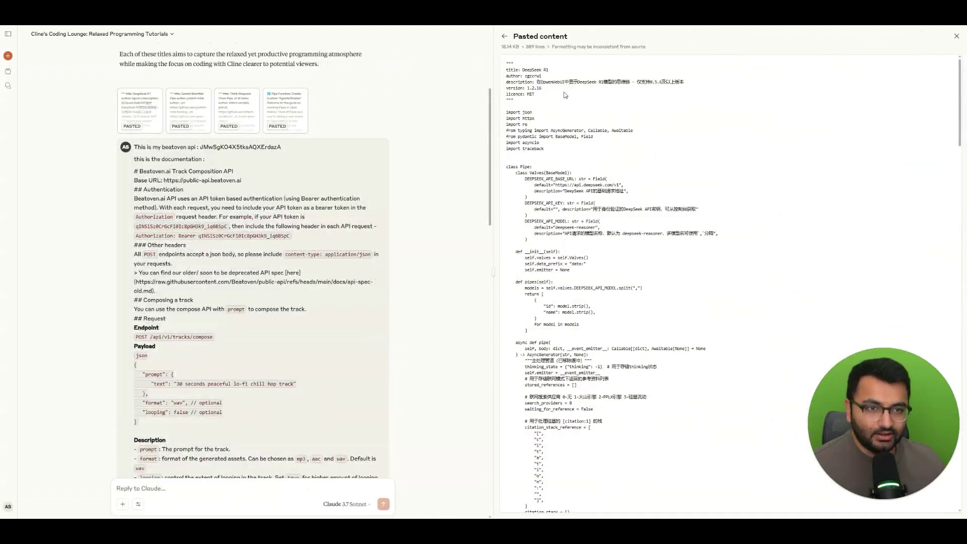
drag(528, 68, 691, 272)
click(692, 273)
scroll(628, 172, down, 1)
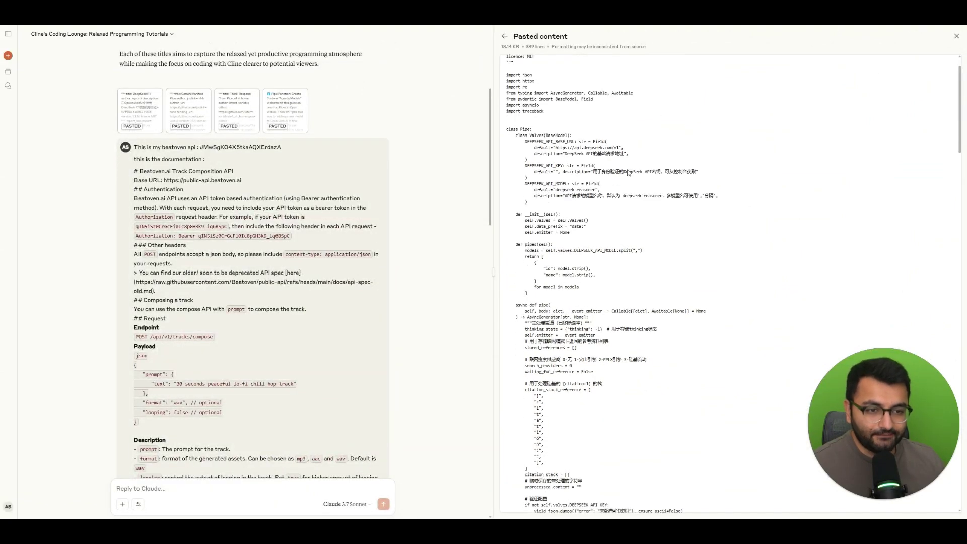
scroll(629, 173, up, 1)
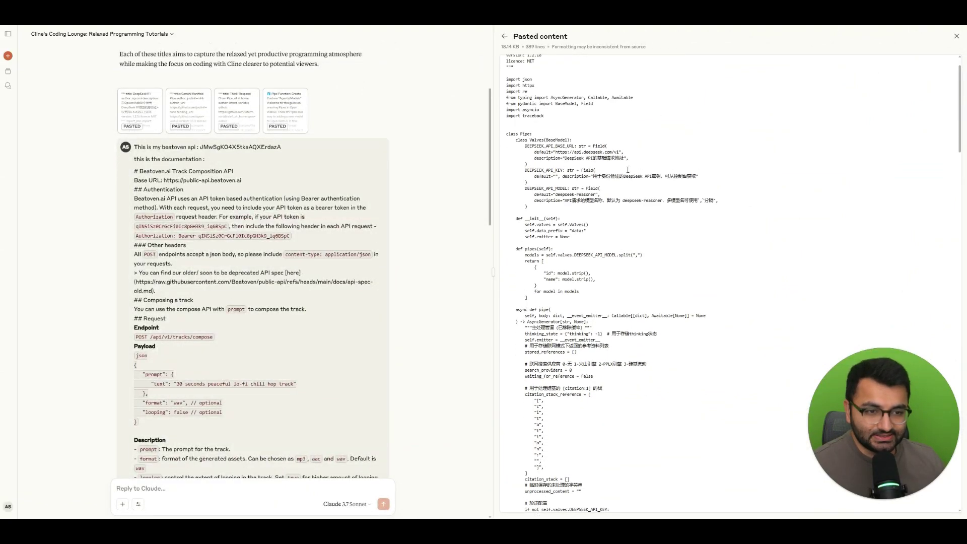
- View paste-2.txt and read through the Gemini Manifold Pipe code
click(206, 117)
scroll(451, 116, down, 1)
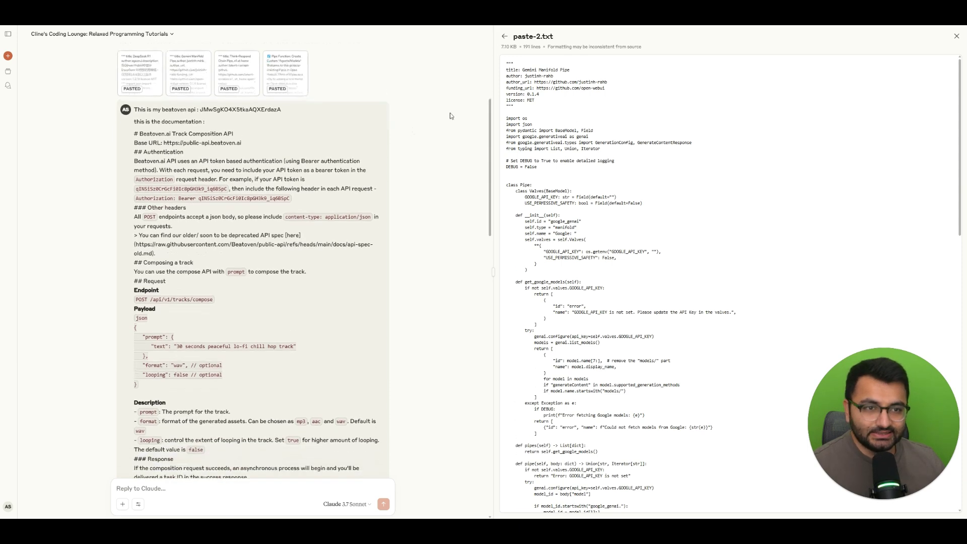
drag(507, 64, 655, 433)
click(654, 387)
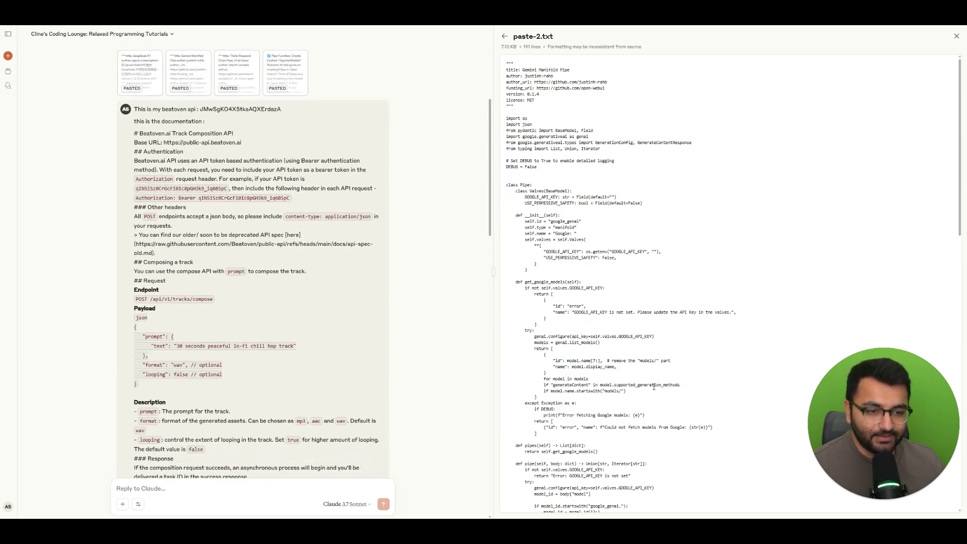
- Open paste-3.txt and read the Think-Respond Chain Pipe header and instructions
click(221, 68)
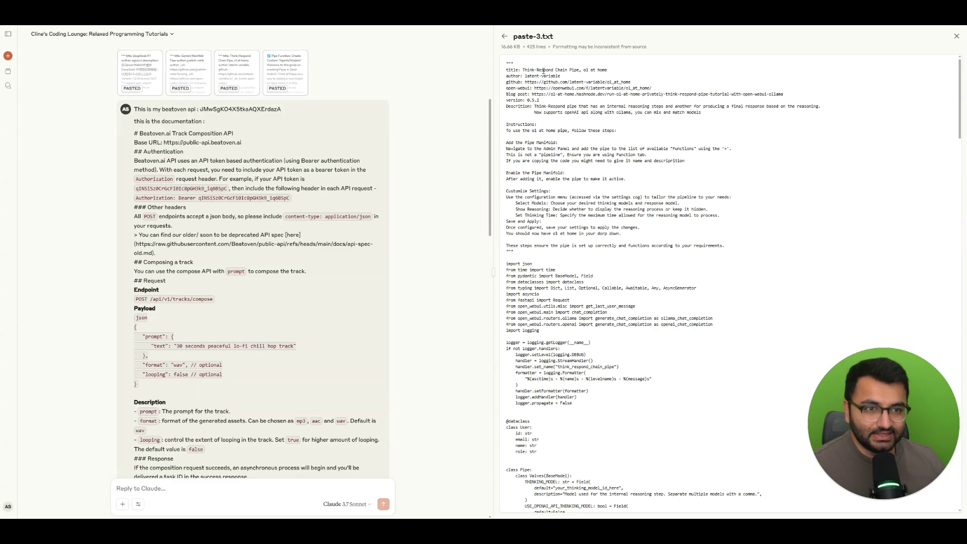
drag(544, 70, 673, 174)
click(672, 174)
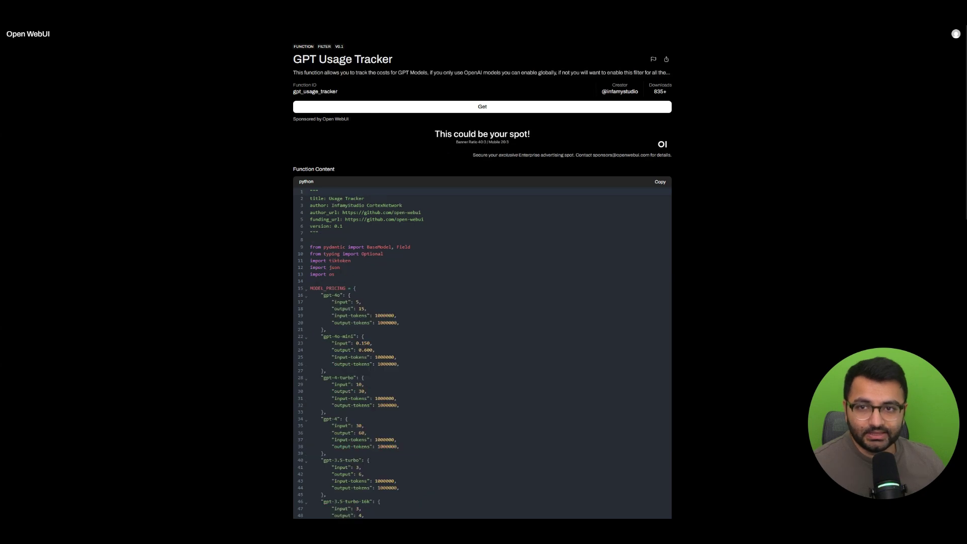
- Return to the Open WebUI Community home page and open the full New Functions list
click(8, 37)
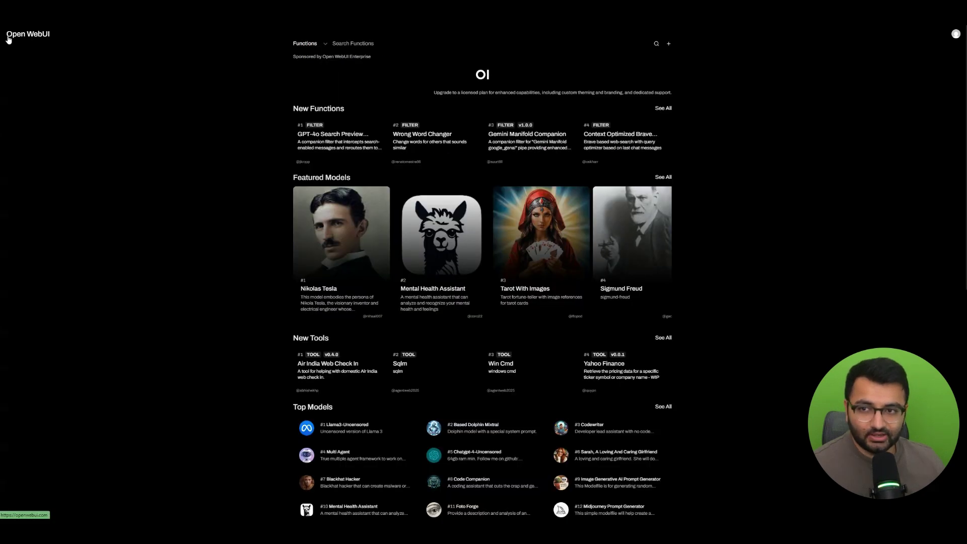
click(661, 109)
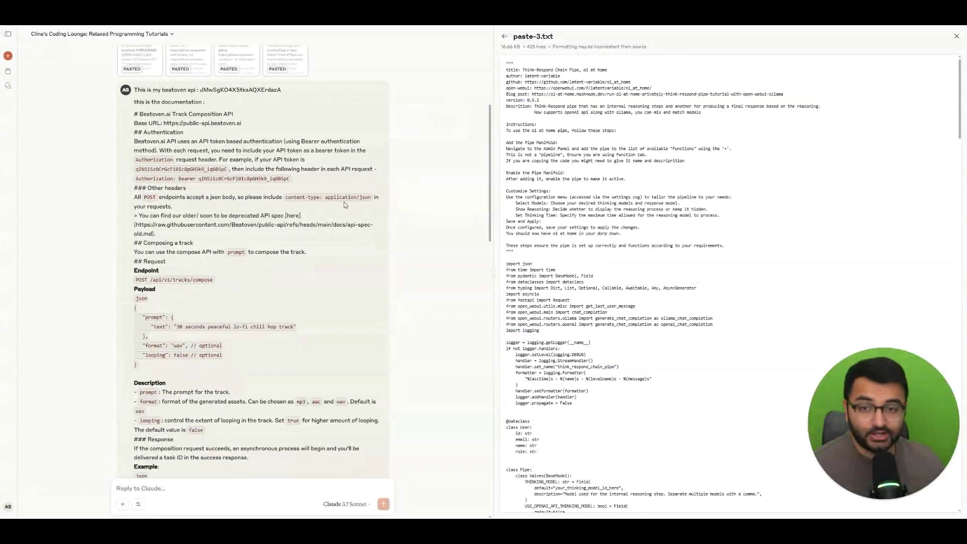
- Open the Beatoven.ai Music Generator Pipe artifact and select its entire code from top to bottom
scroll(345, 204, down, 2)
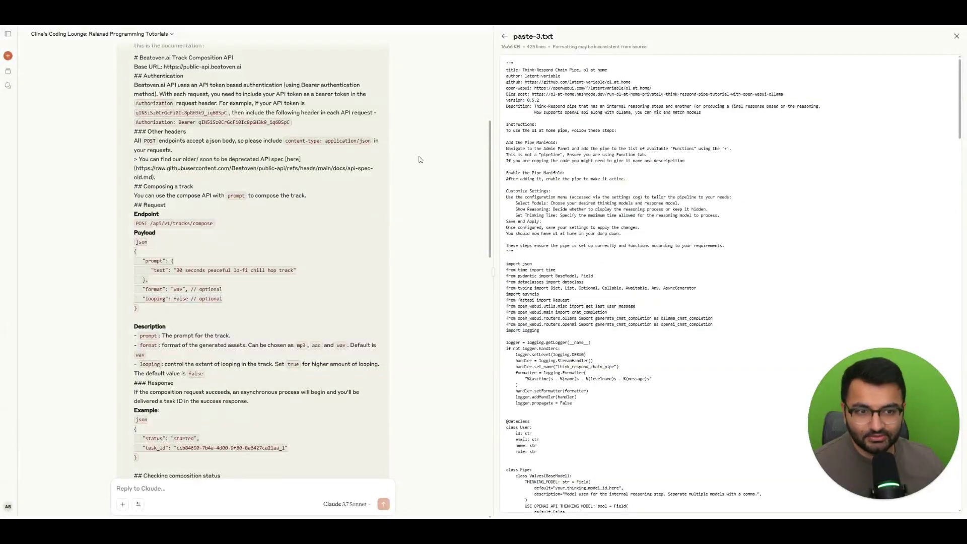
scroll(296, 169, down, 4)
scroll(296, 168, down, 12)
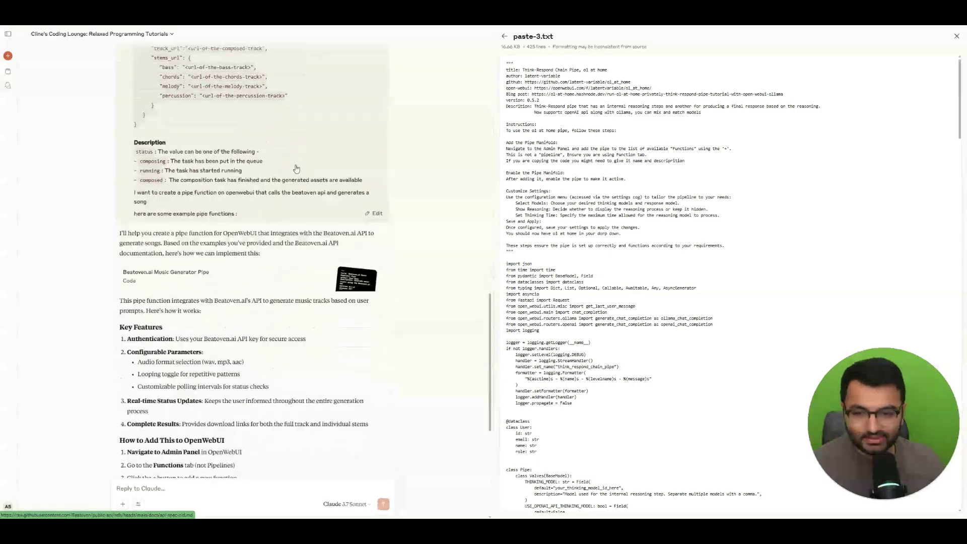
scroll(201, 173, up, 2)
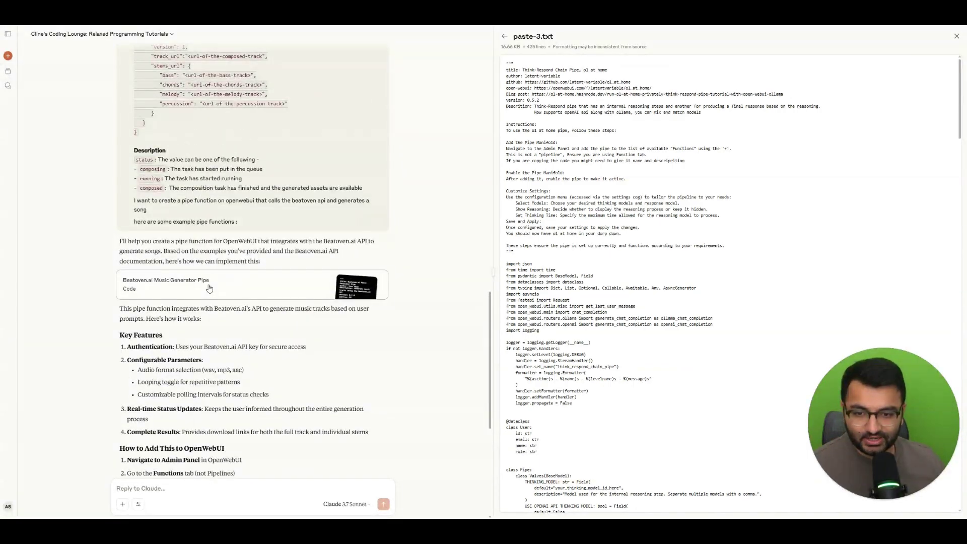
click(209, 288)
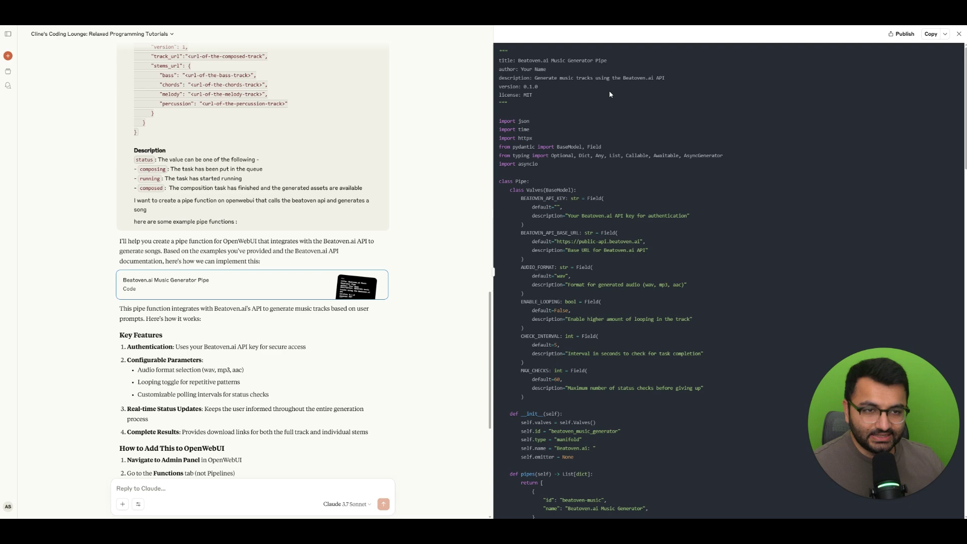
drag(509, 57, 570, 504)
scroll(624, 170, down, 10)
scroll(649, 187, down, 10)
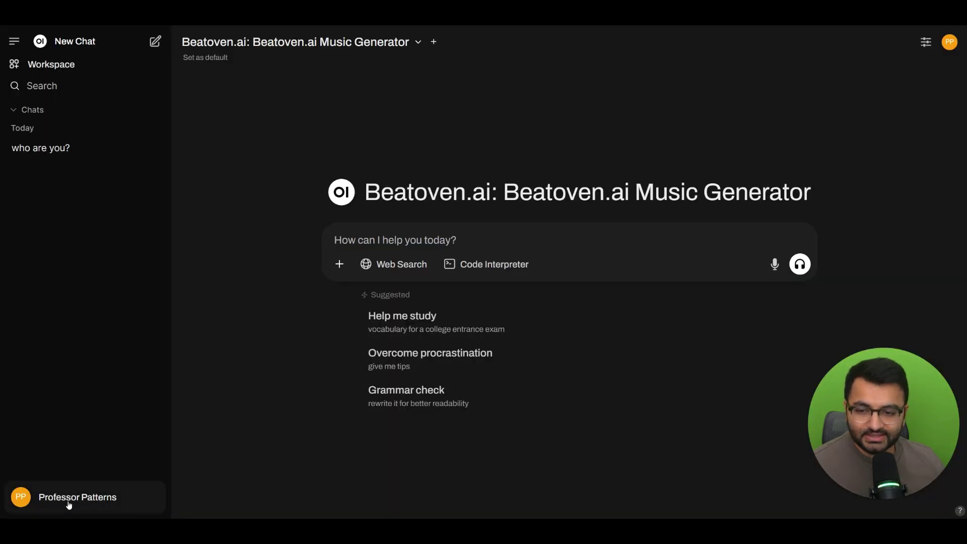
- Go to the Admin Panel's Functions list and start a new function
click(69, 499)
click(103, 404)
click(302, 41)
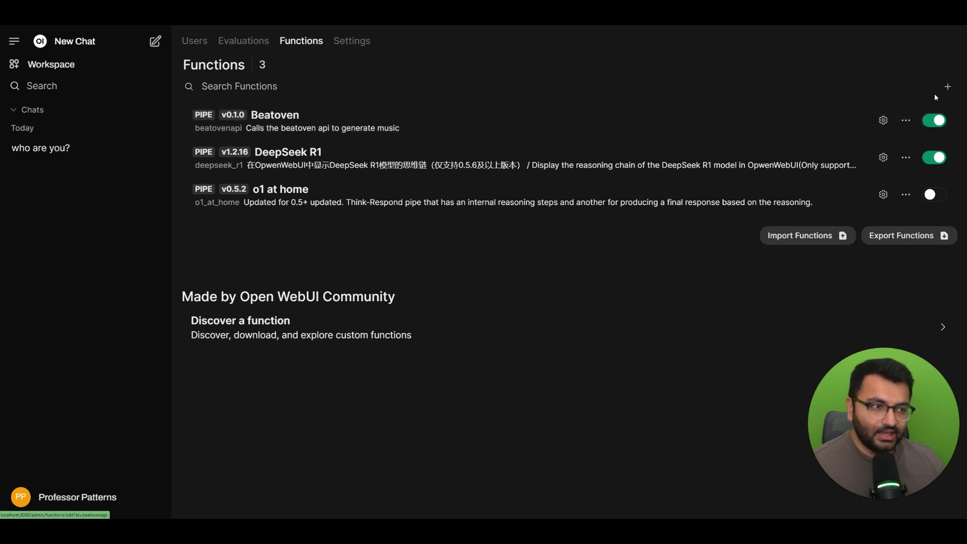
click(946, 88)
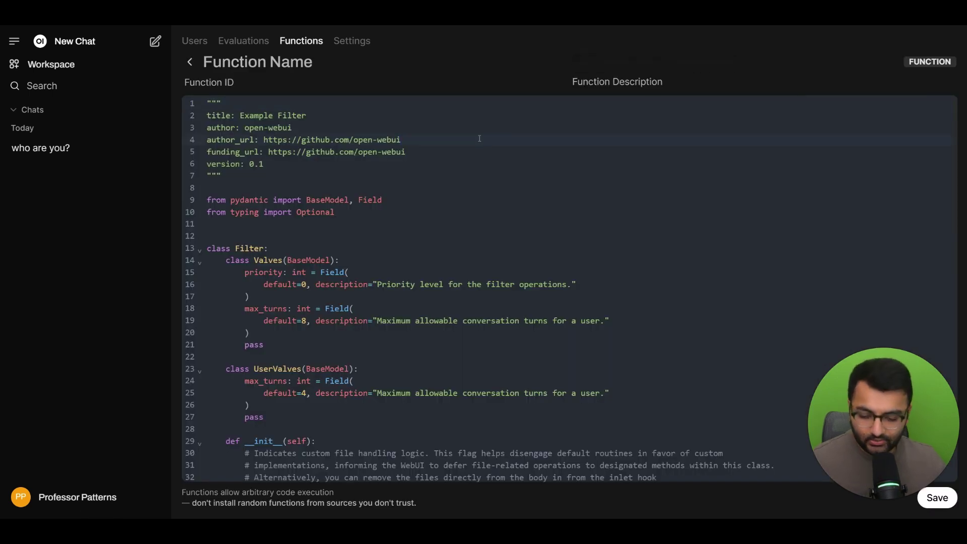
- Replace the example code with the Beatoven pipe code, check name and description, and return to Functions
key(ctrl+a)
key(BackSpace)
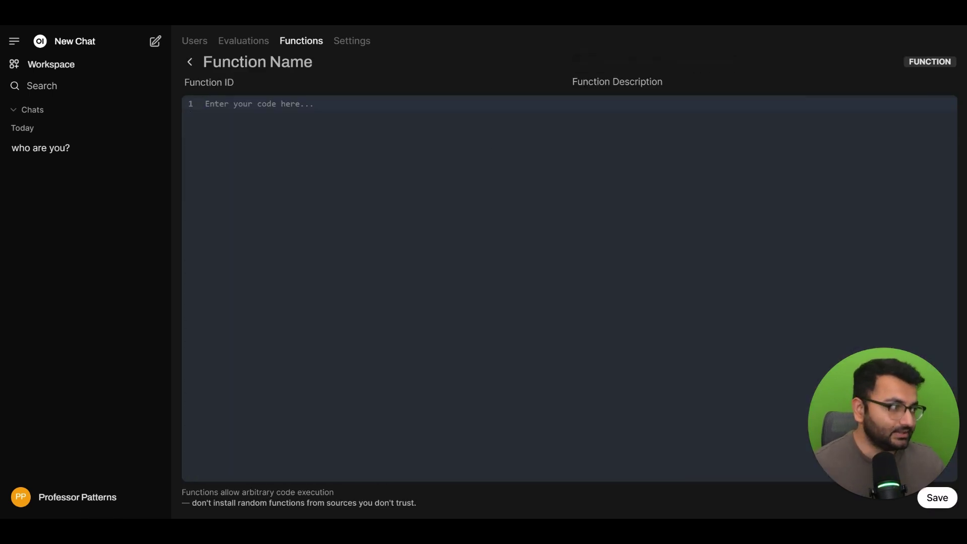
key(ctrl+v)
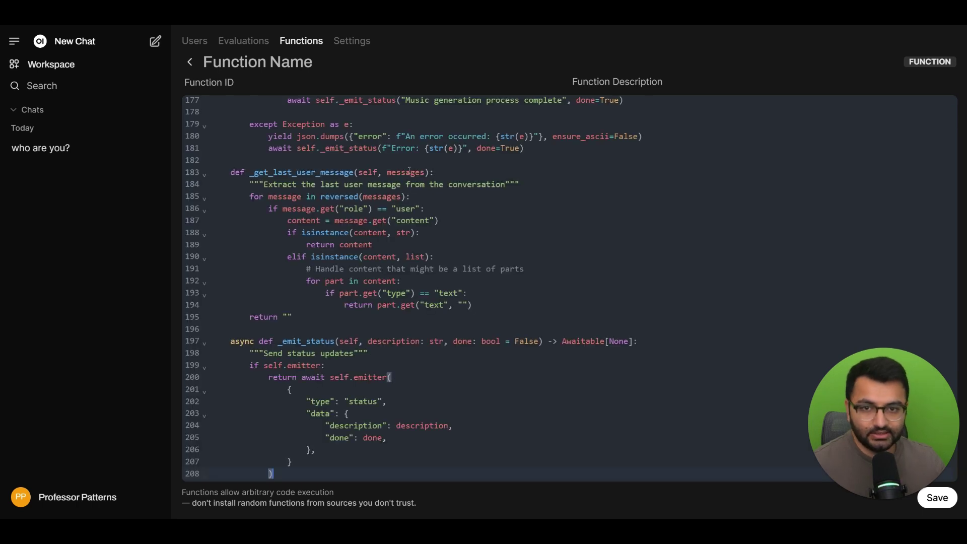
scroll(423, 195, up, 20)
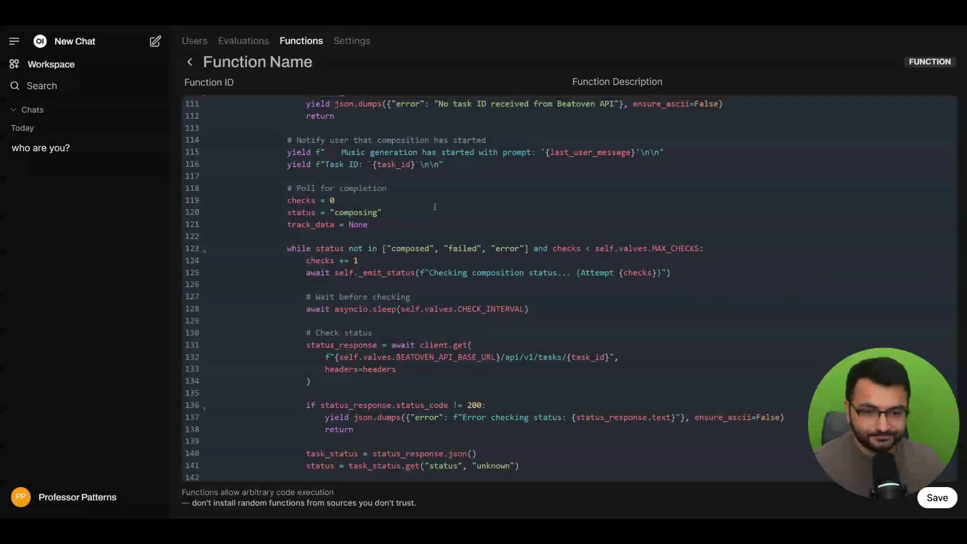
scroll(433, 209, up, 12)
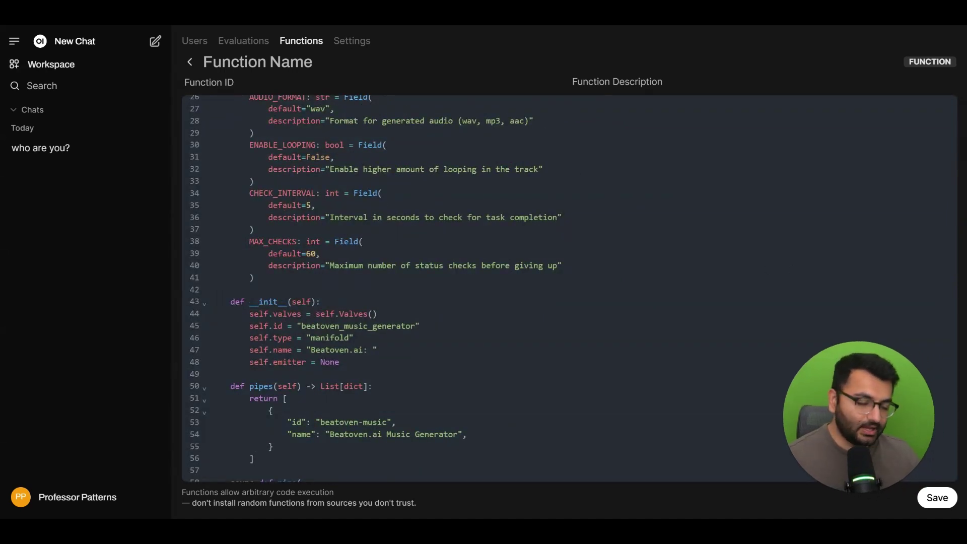
click(296, 68)
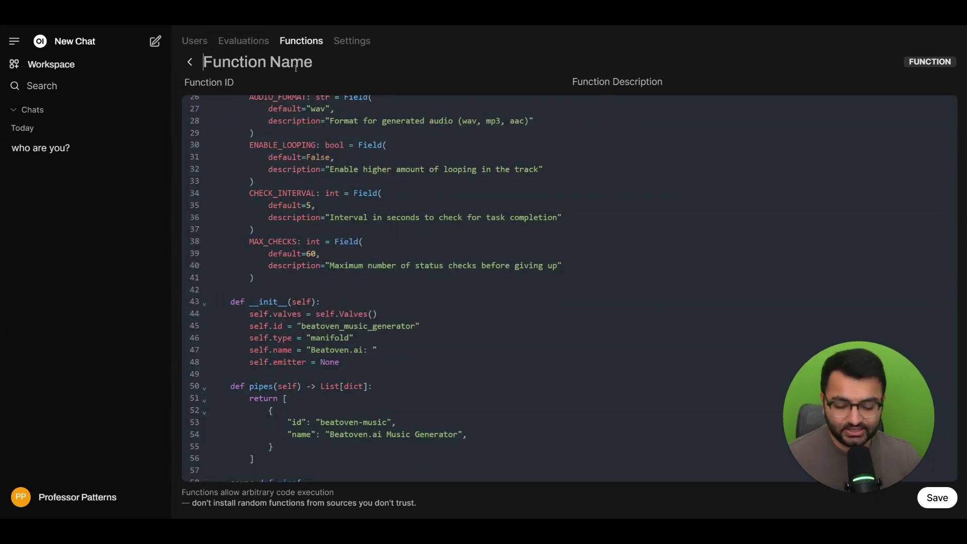
click(756, 77)
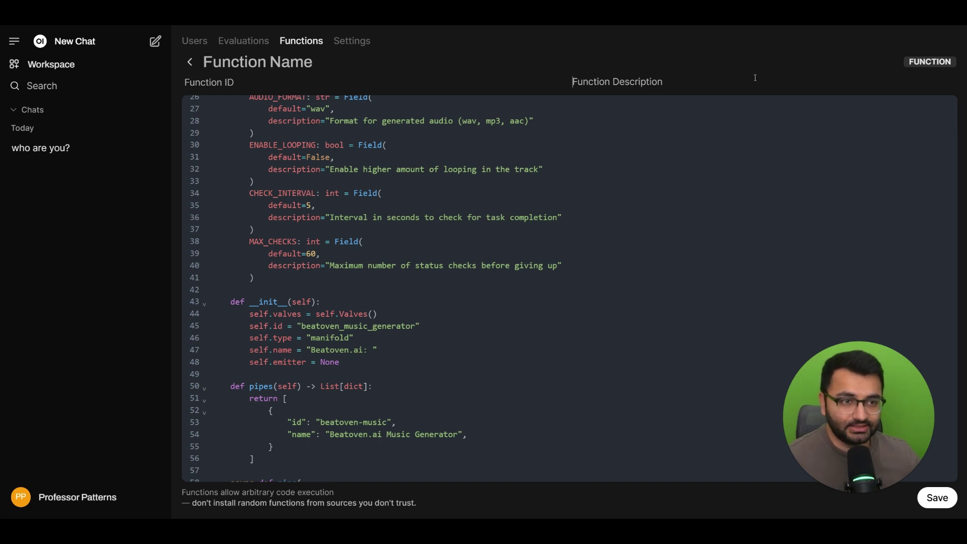
click(301, 42)
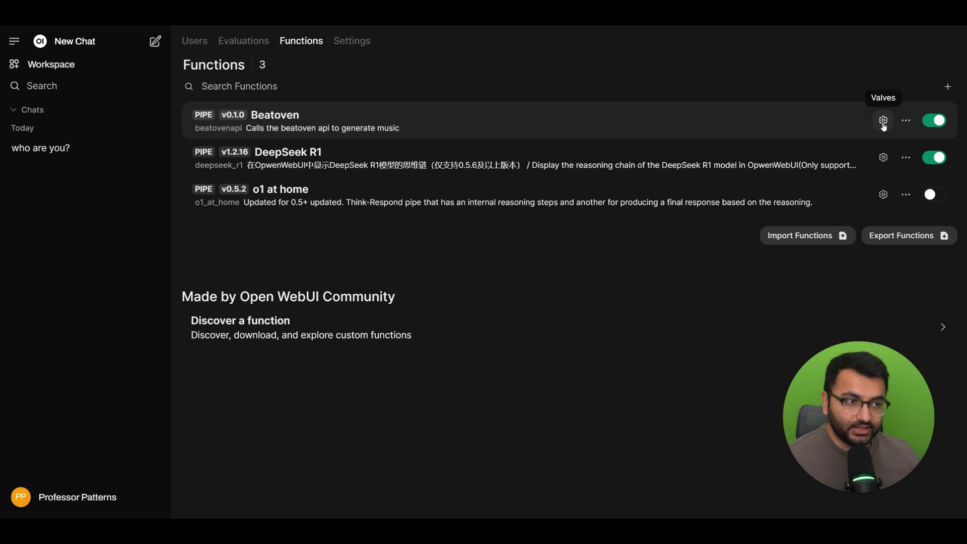
click(884, 121)
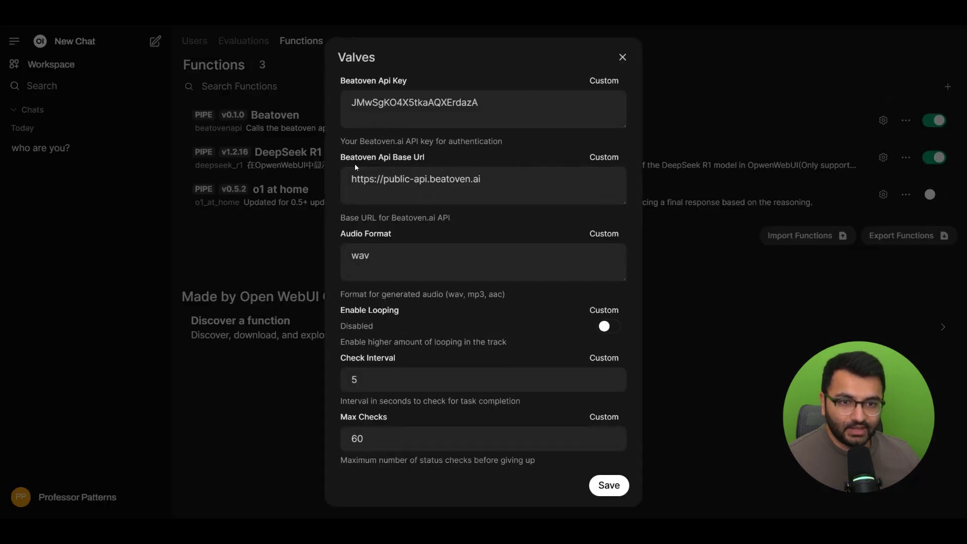
drag(351, 179, 450, 179)
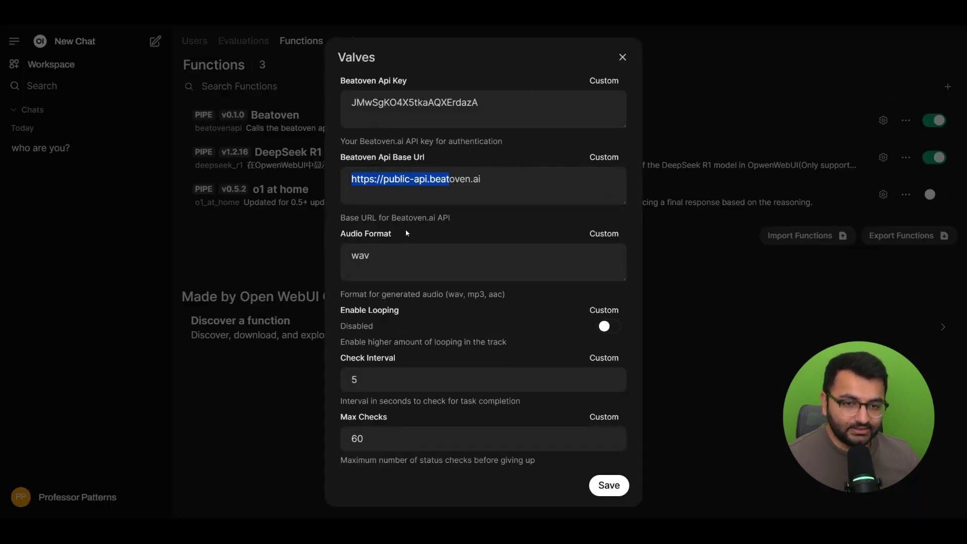
double_click(400, 260)
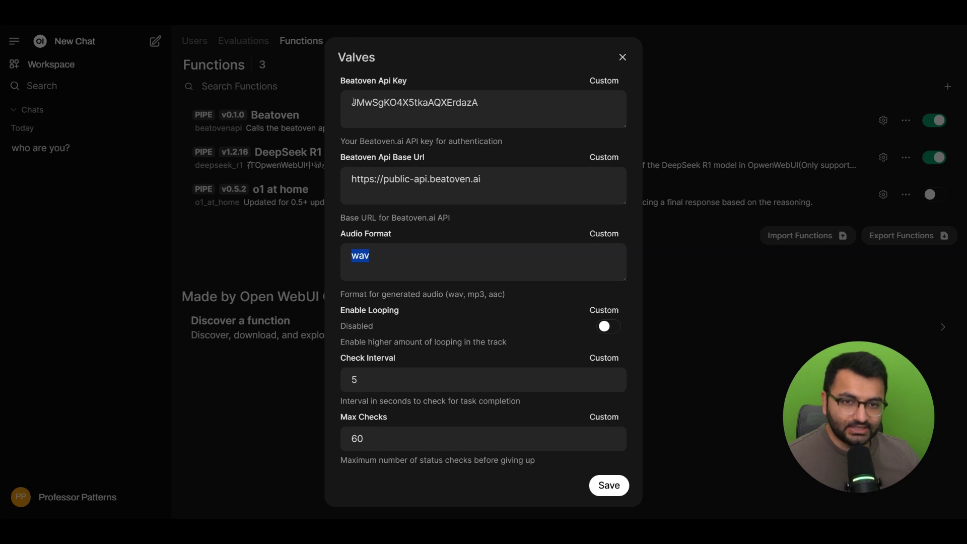
drag(354, 102, 523, 102)
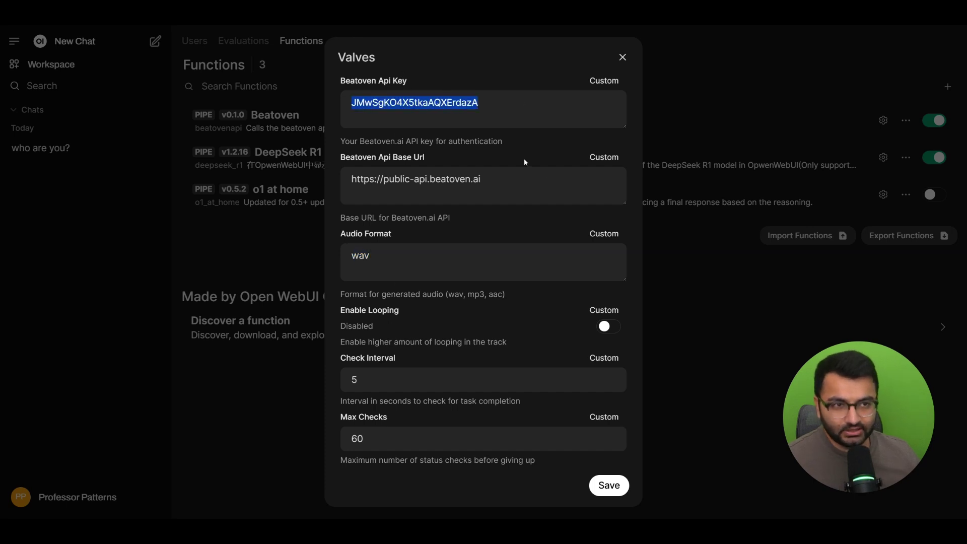
click(623, 57)
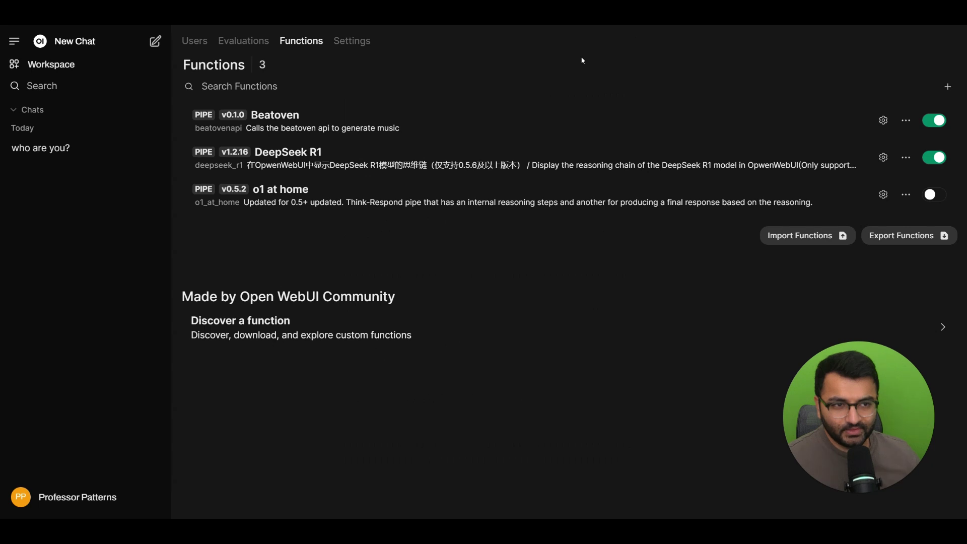
- In a new chat with Beatoven.ai Music Generator, send 'create a jazz song lofi beats'
click(86, 48)
click(231, 42)
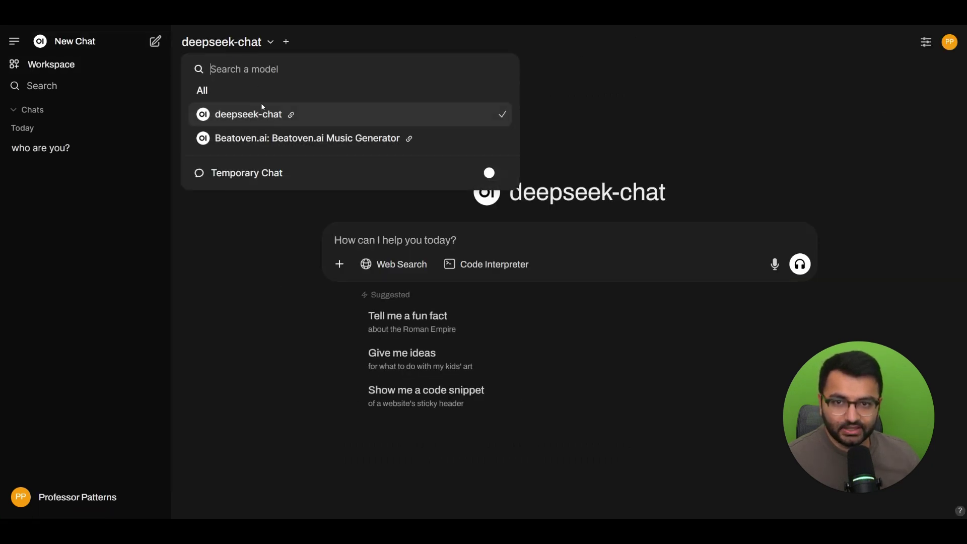
click(274, 144)
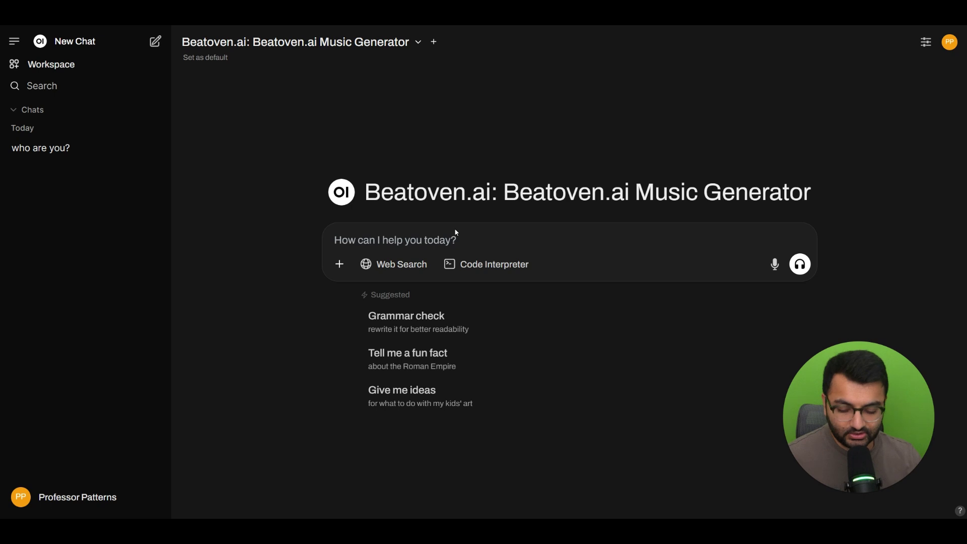
text(create a jazz )
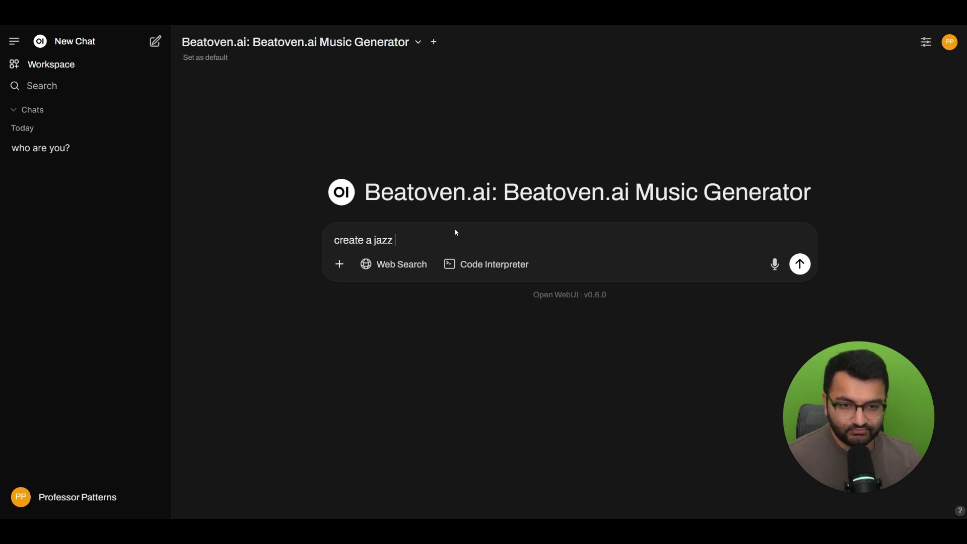
text(song)
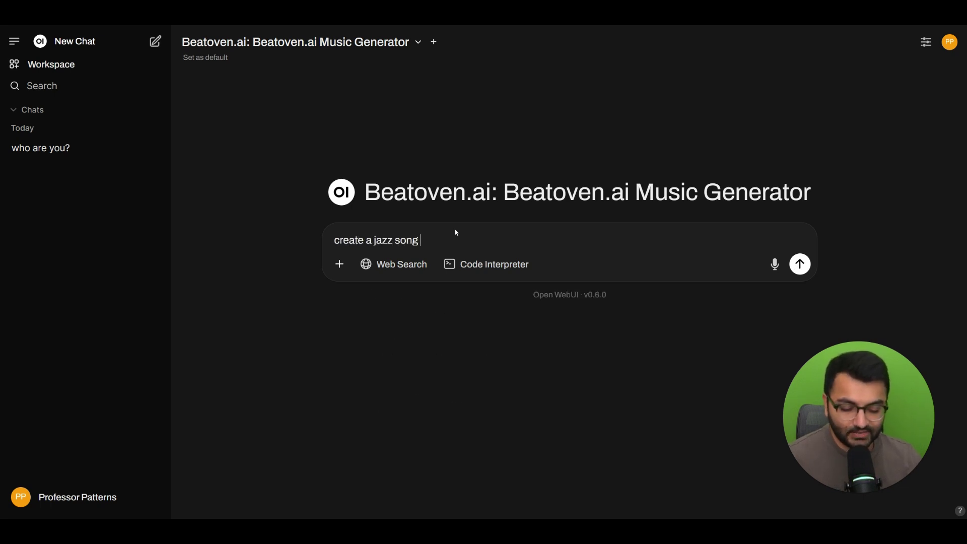
text( lofi beats)
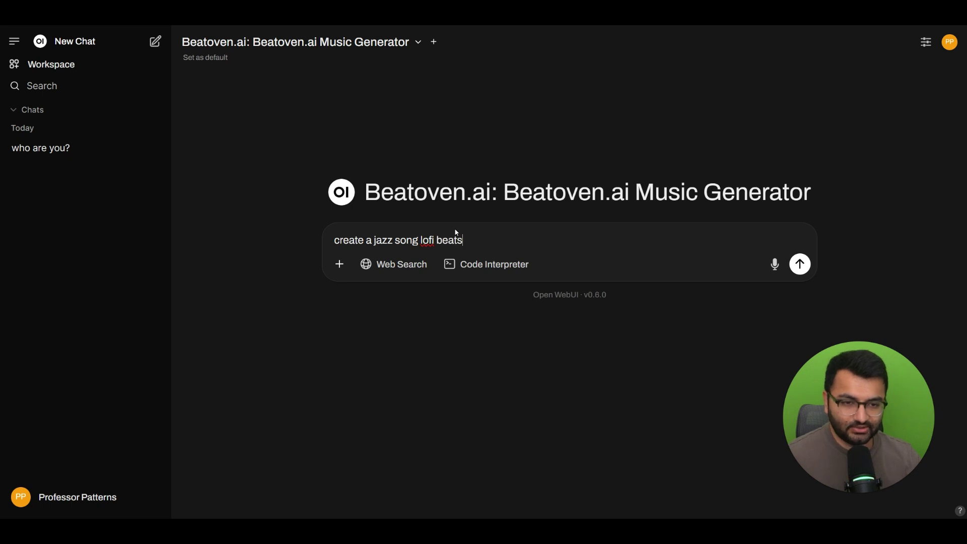
key(Return)
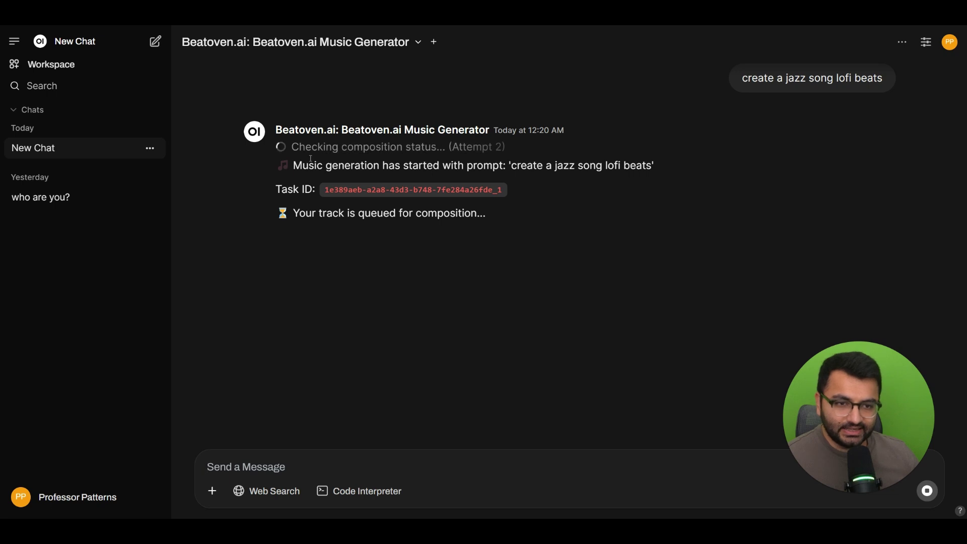
- Follow the generation-started and track-queued status messages until the download and stem links appear
drag(326, 166, 536, 163)
click(535, 162)
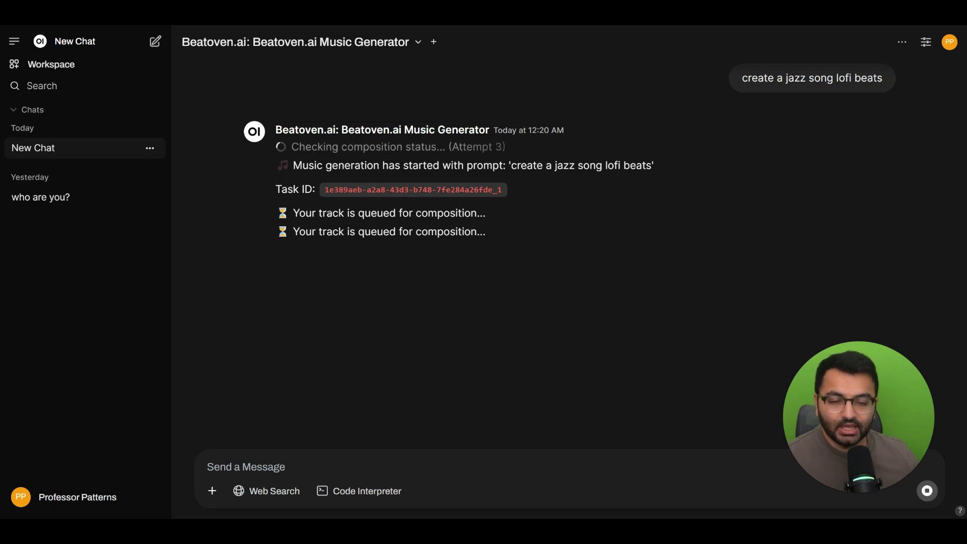
drag(277, 213, 437, 232)
click(441, 229)
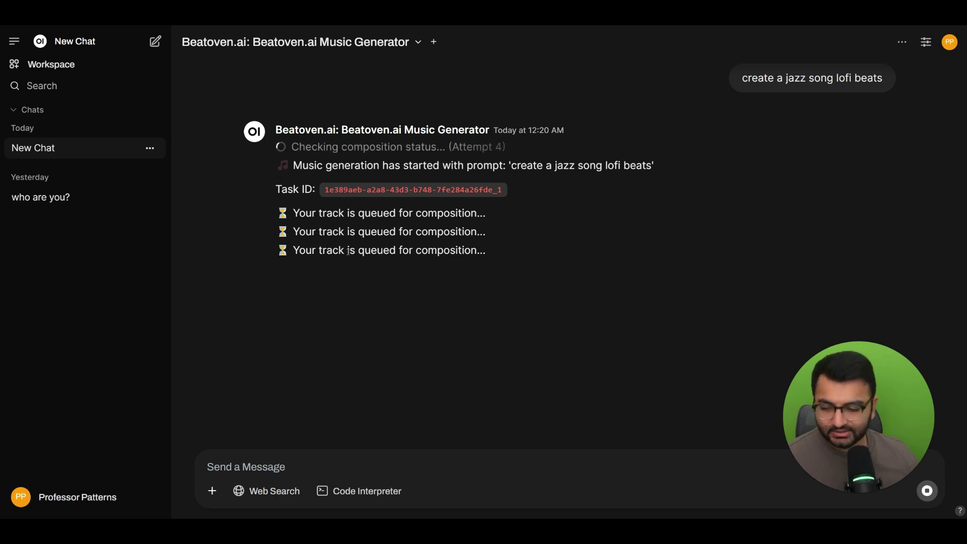
scroll(438, 214, down, 2)
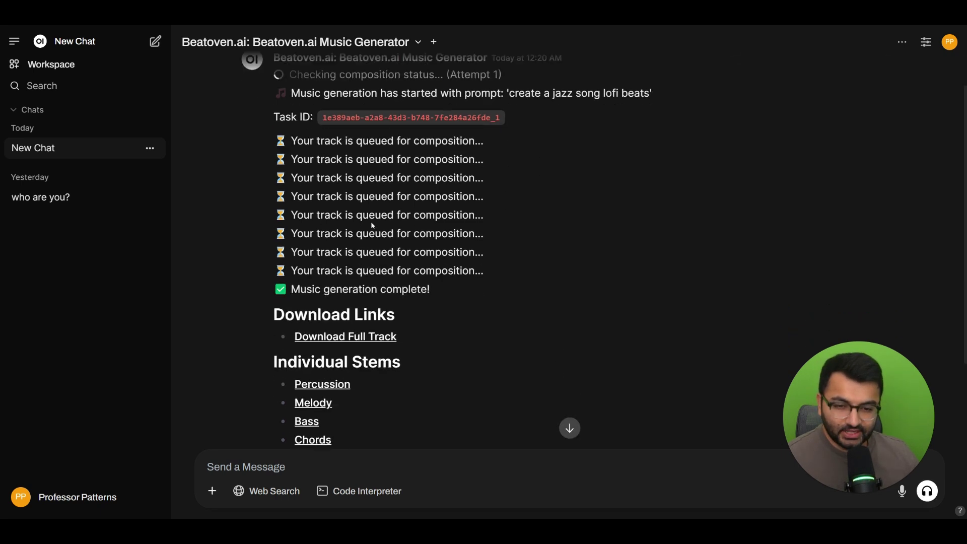
- Play the downloaded full_track in Media Player, then close it and return to the reply
drag(291, 286, 393, 286)
click(393, 281)
scroll(326, 190, down, 3)
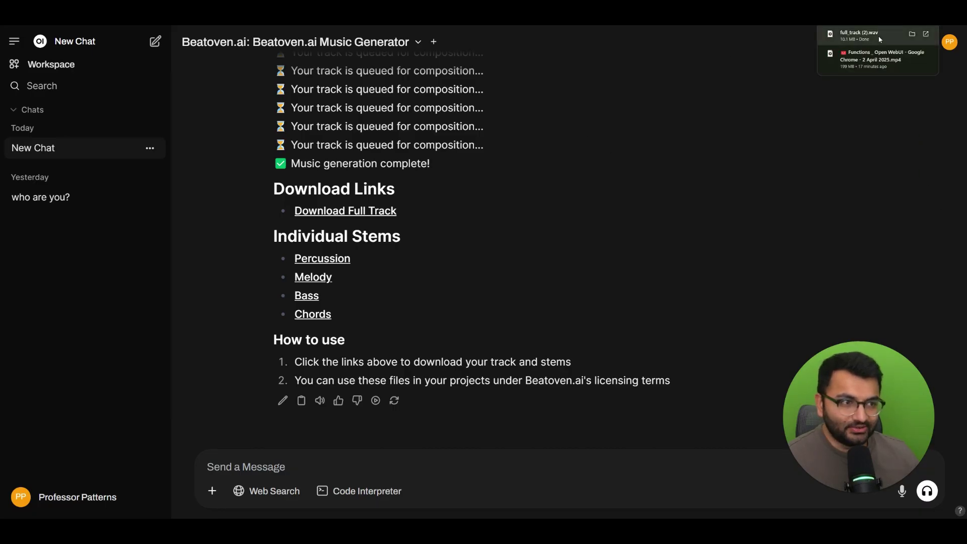
click(879, 35)
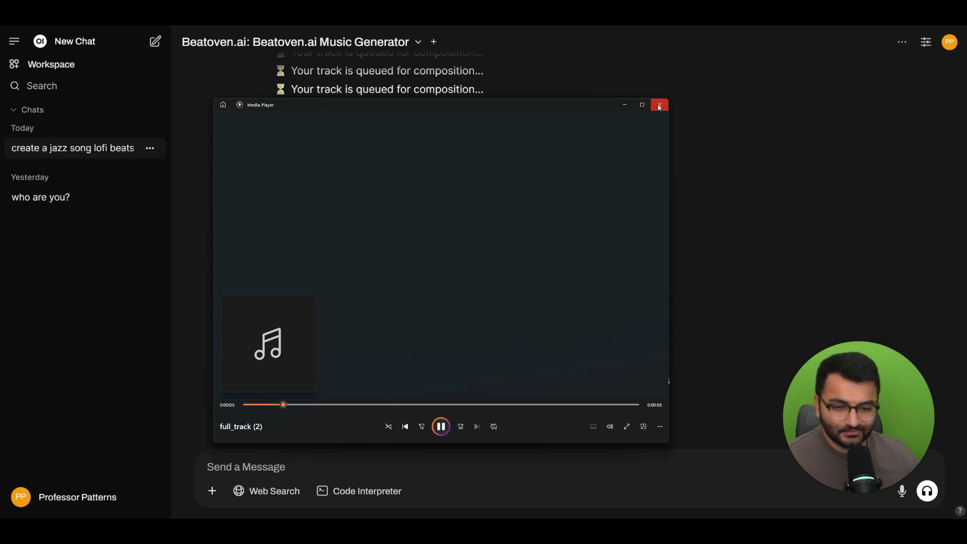
click(660, 106)
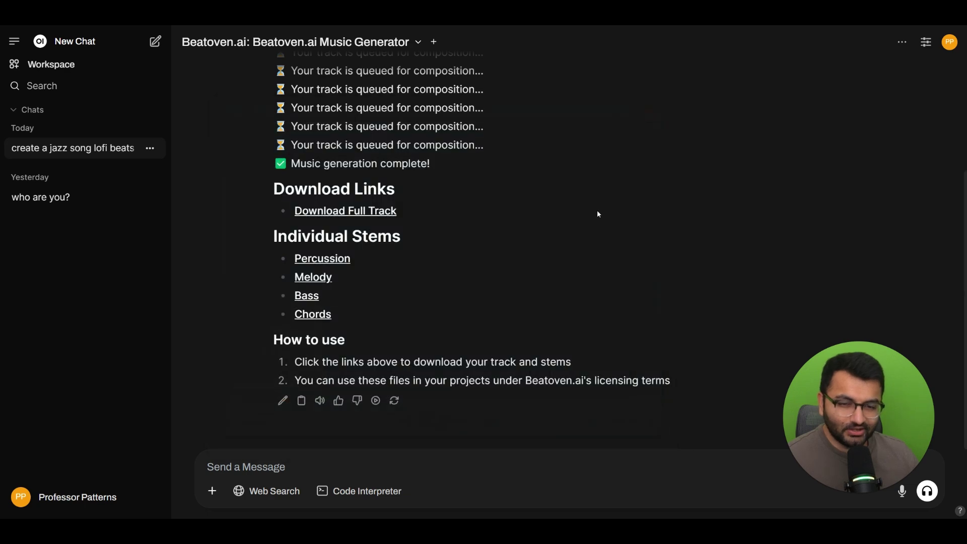
scroll(599, 210, up, 4)
- Download the Bass stem from Individual Stems, play bass (1).wav in Media Player, then close it
scroll(599, 208, down, 4)
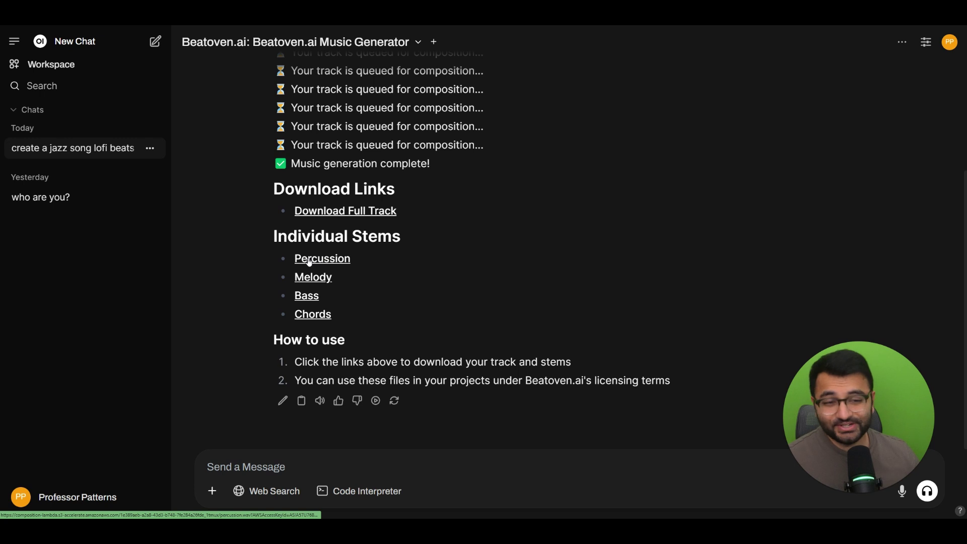
drag(302, 237, 368, 238)
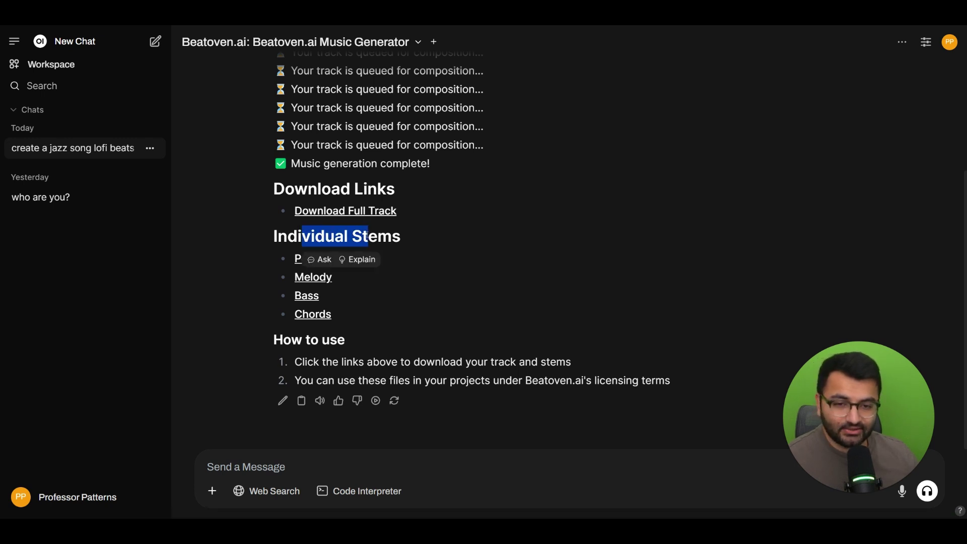
click(369, 238)
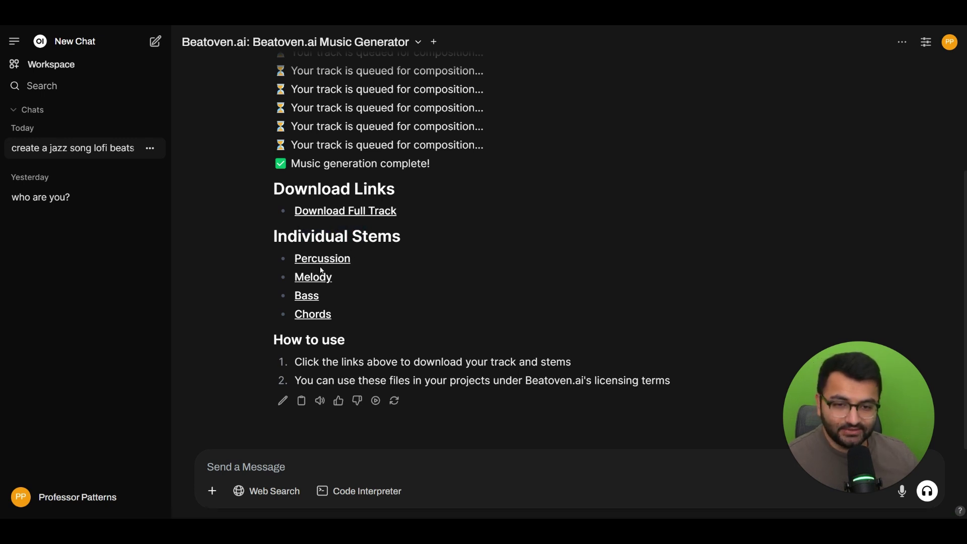
click(311, 301)
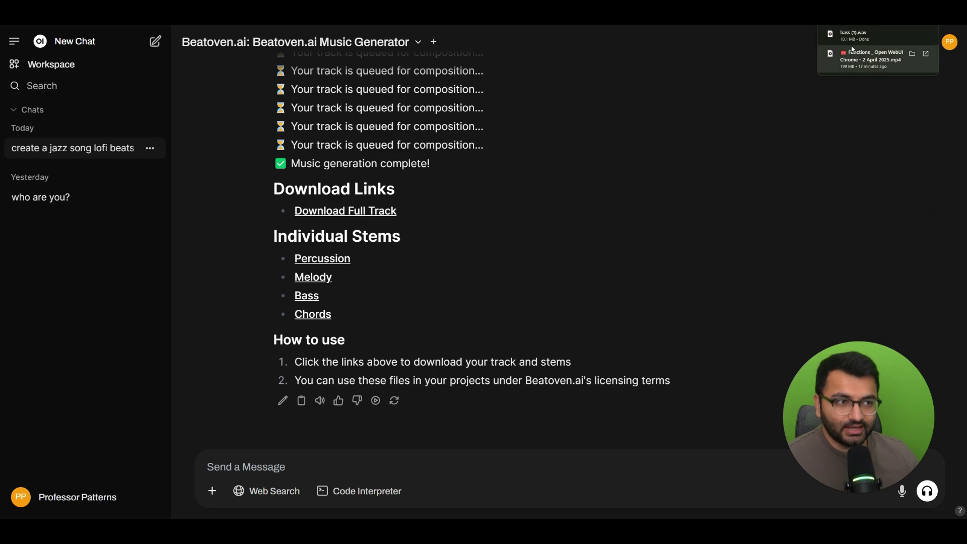
click(855, 42)
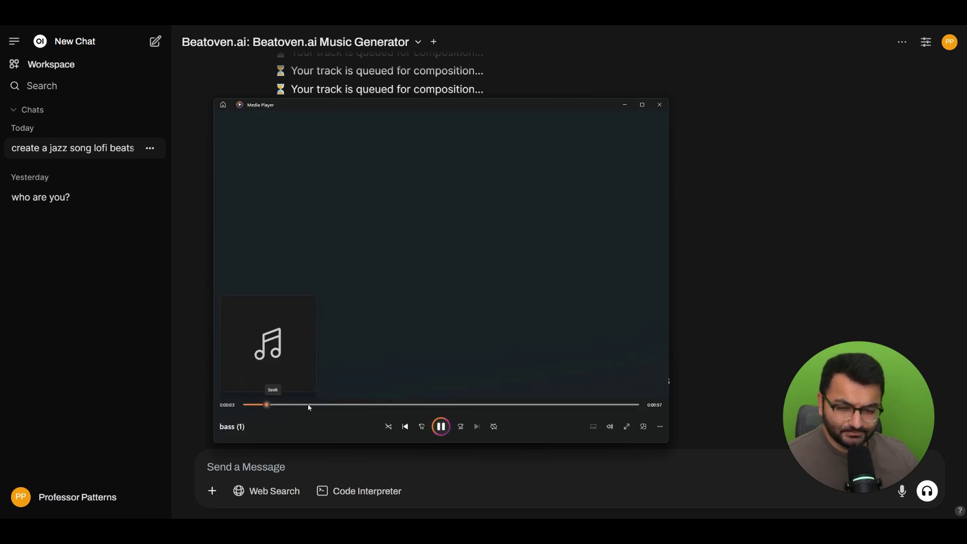
click(660, 106)
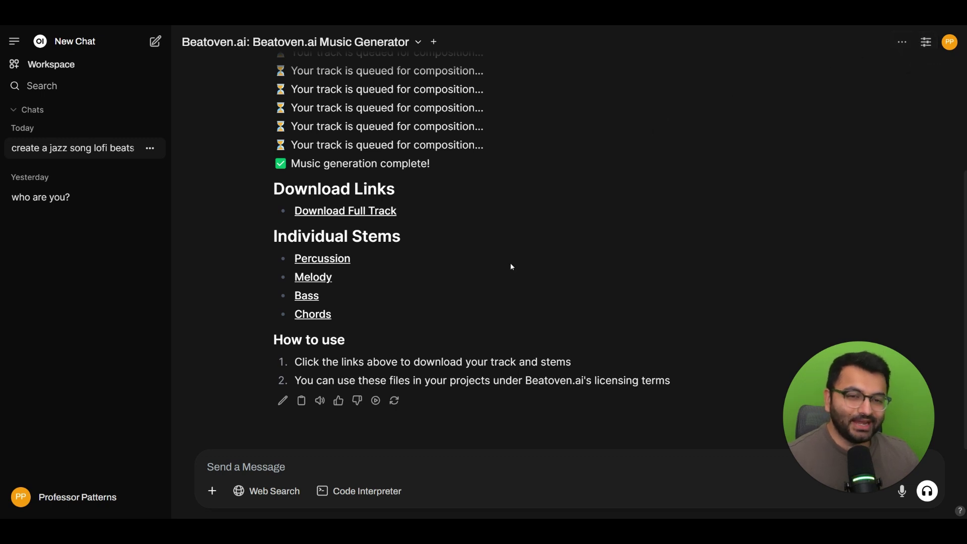
- Scroll through the whole Beatoven.ai reply, highlighting the model name in its heading
scroll(459, 254, up, 4)
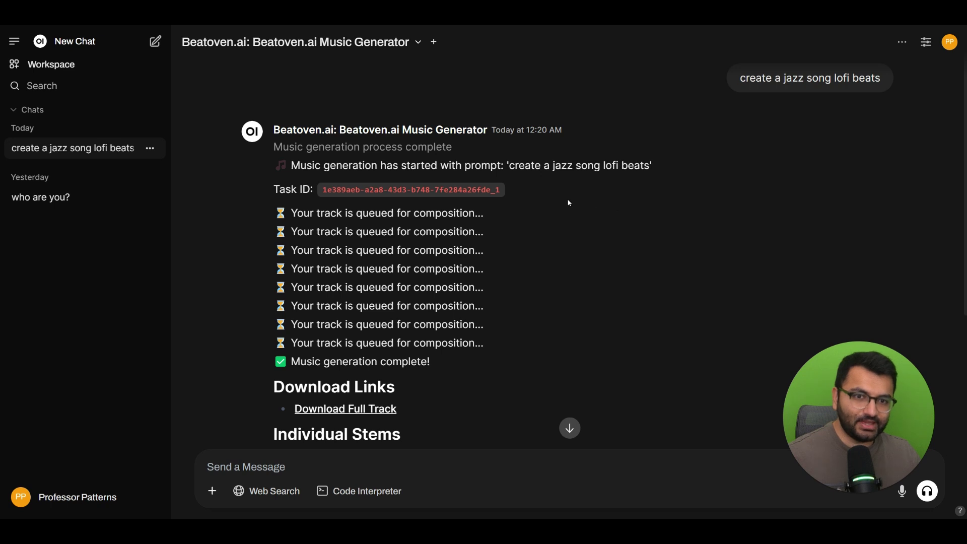
drag(400, 130, 376, 130)
click(461, 173)
scroll(609, 280, down, 4)
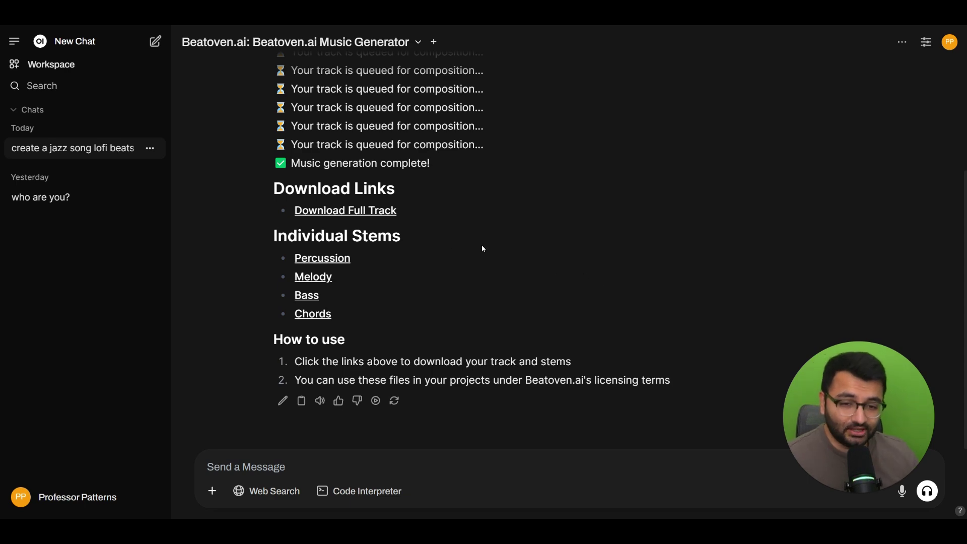
scroll(448, 252, up, 4)
scroll(454, 255, down, 4)
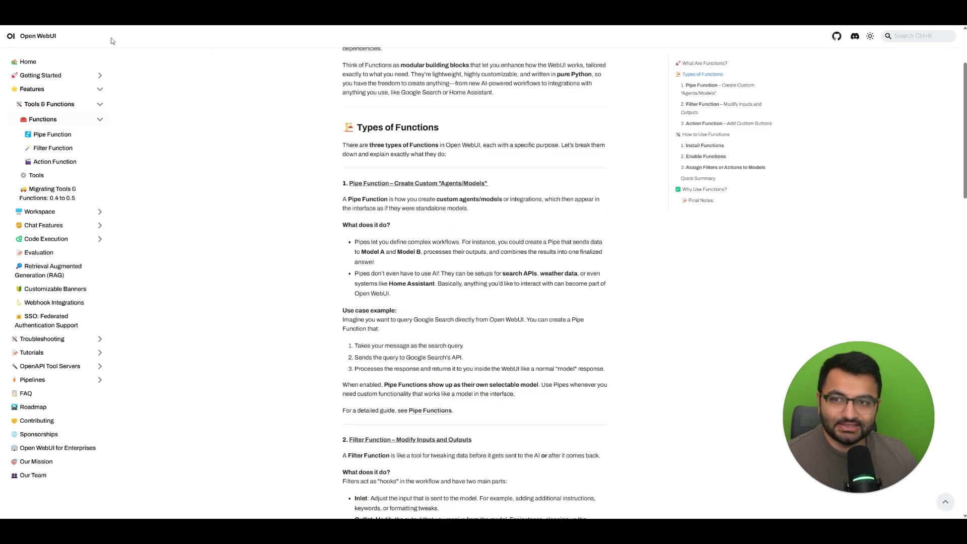
- Scroll down to Types of Functions on the Functions page, highlighting lines along the way
scroll(406, 171, down, 2)
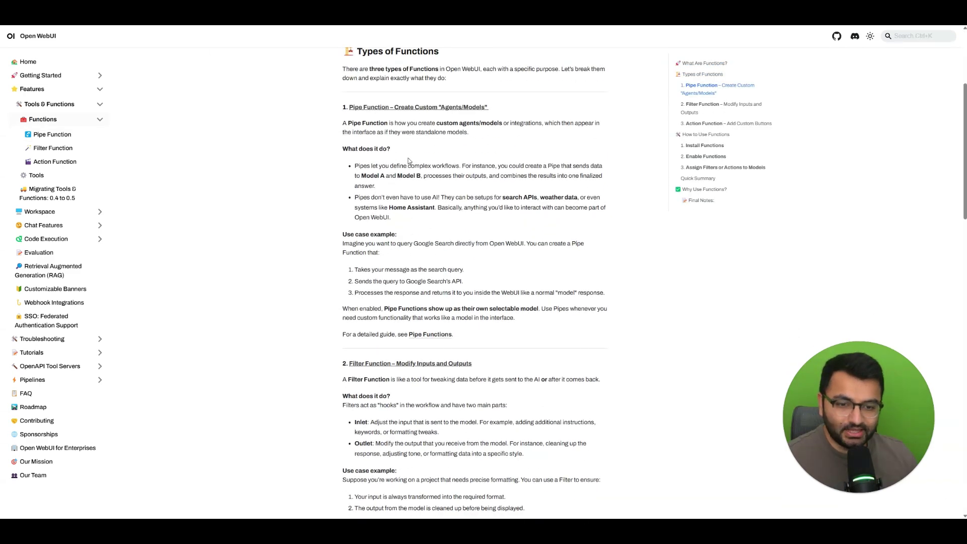
scroll(408, 160, down, 3)
drag(342, 181, 466, 181)
scroll(332, 285, down, 2)
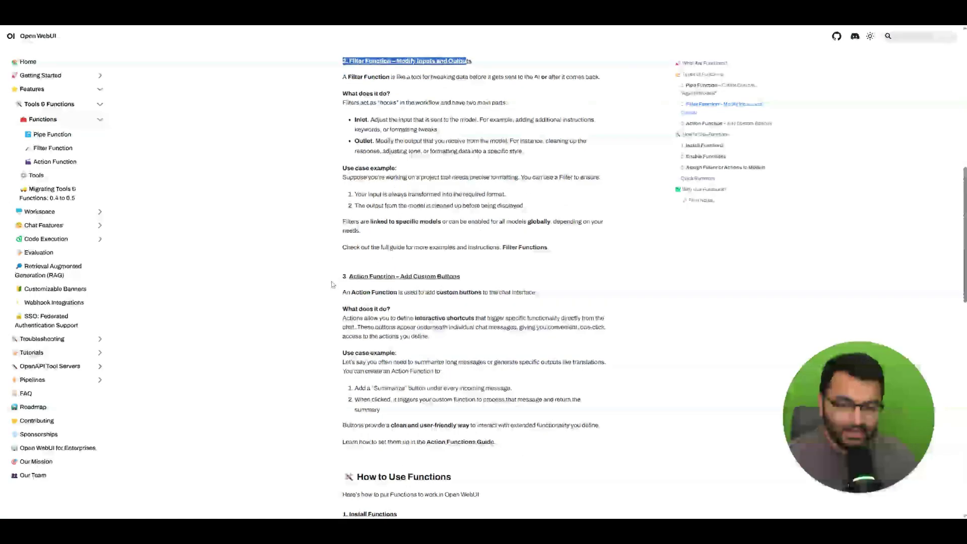
drag(333, 278, 500, 277)
scroll(372, 170, up, 6)
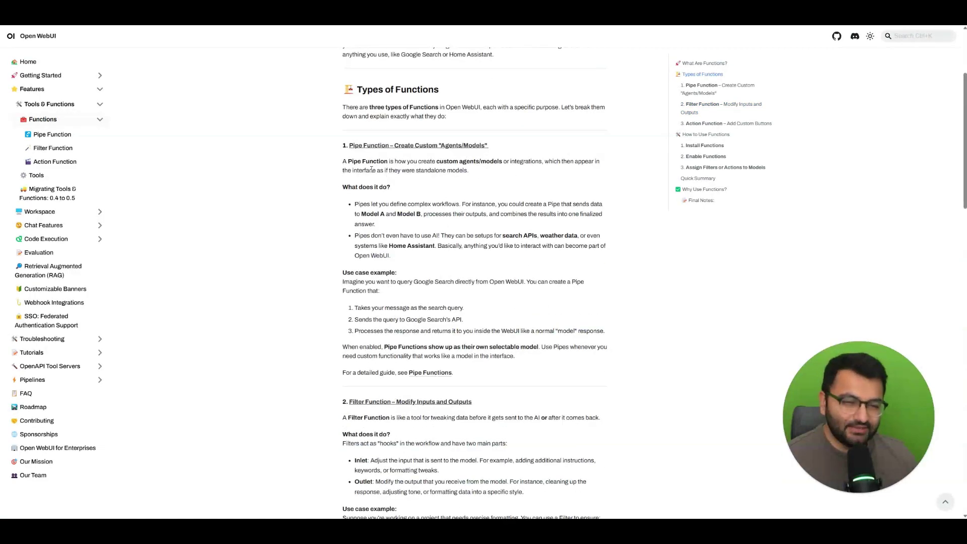
scroll(372, 169, down, 6)
drag(332, 100, 488, 99)
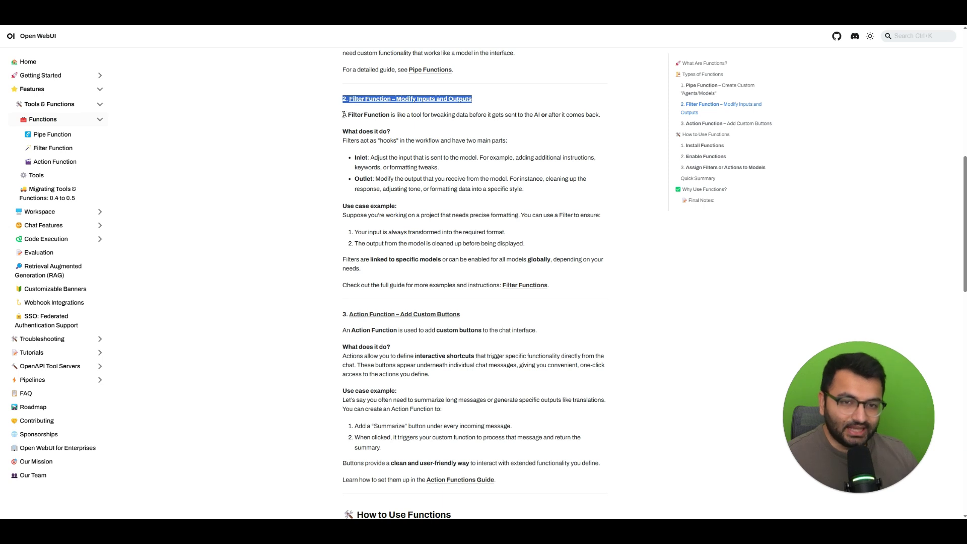
- Highlight the Filter Function description, the Outlet hook and its formatting example, then the Action Function text
drag(343, 115, 588, 117)
click(455, 115)
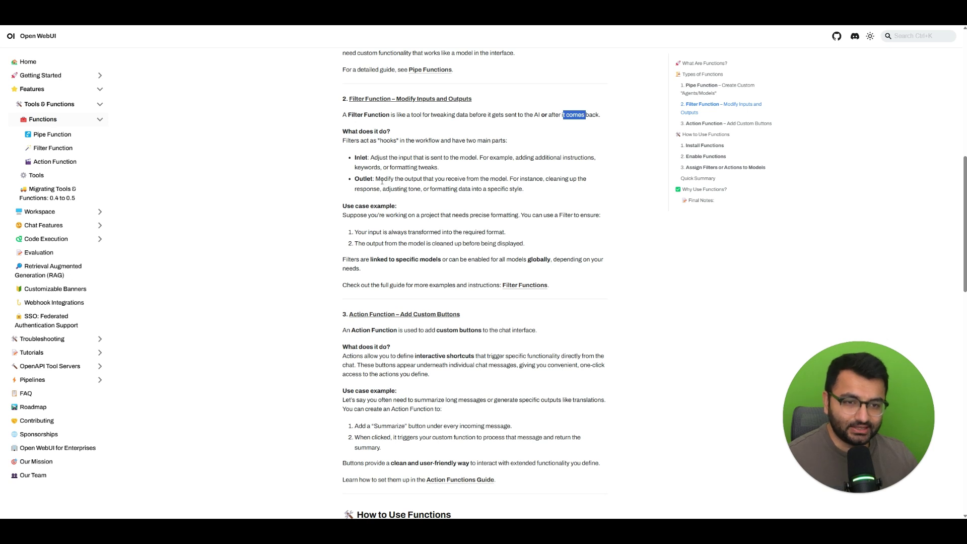
drag(458, 179, 560, 179)
drag(377, 189, 508, 189)
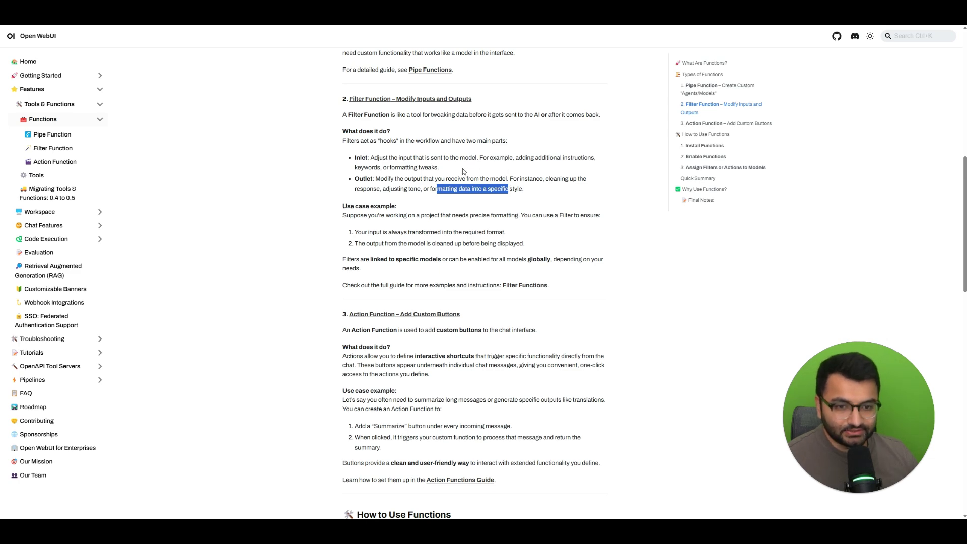
scroll(462, 168, down, 3)
drag(326, 166, 485, 157)
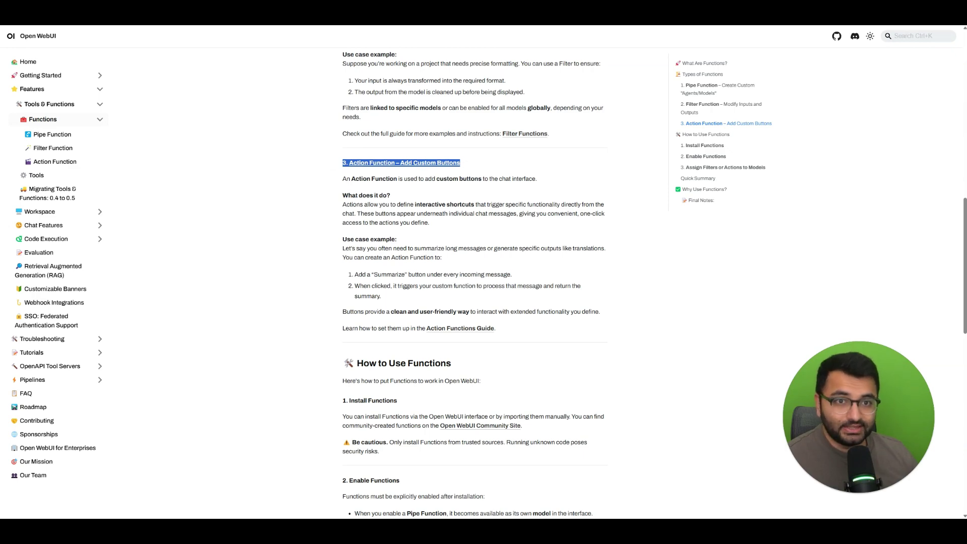
key(alt+Tab)
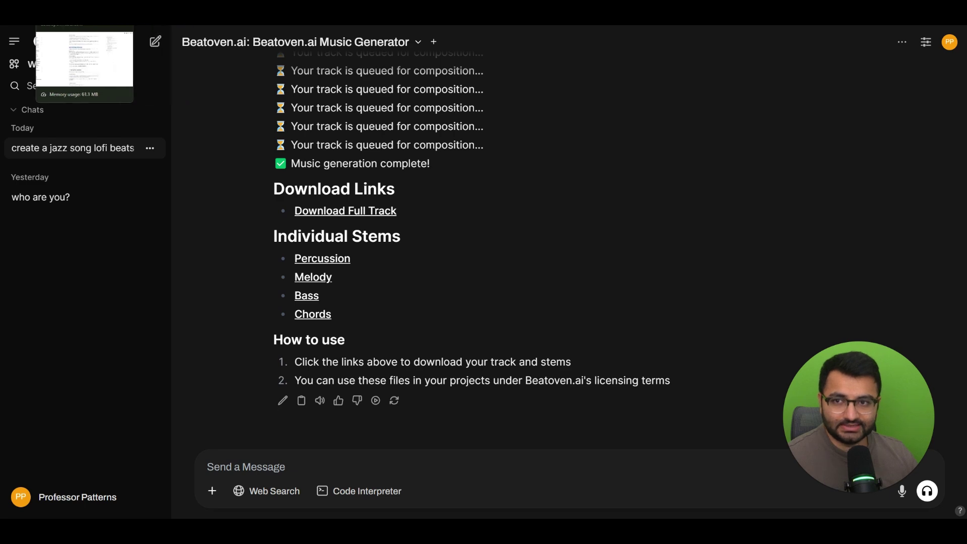
click(146, 15)
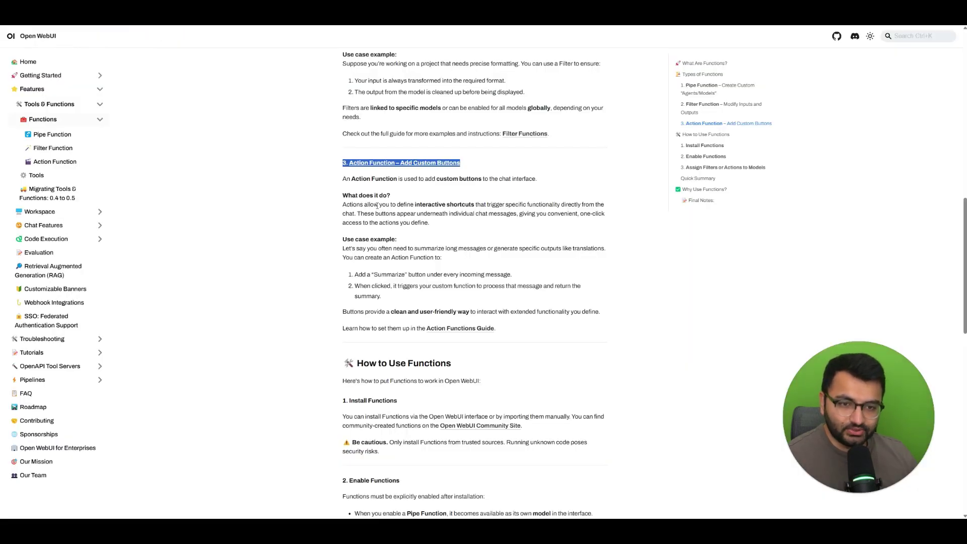
drag(379, 205, 478, 214)
drag(370, 249, 528, 249)
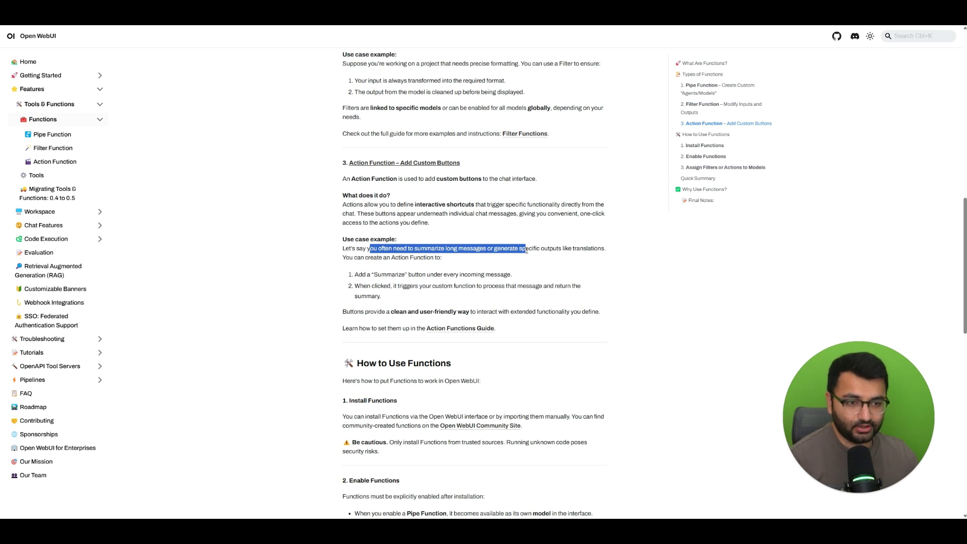
drag(399, 276, 463, 280)
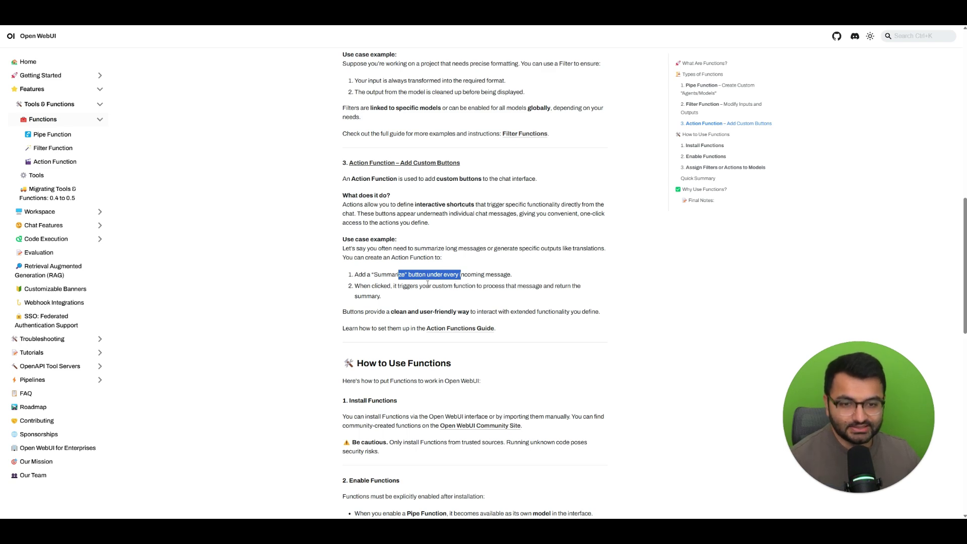
drag(334, 161, 601, 312)
scroll(353, 189, up, 4)
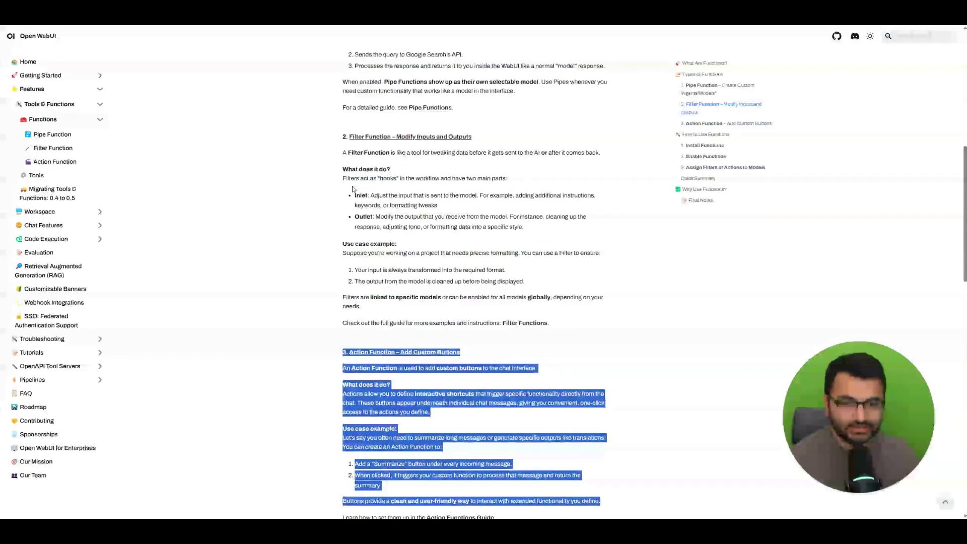
drag(341, 136, 607, 313)
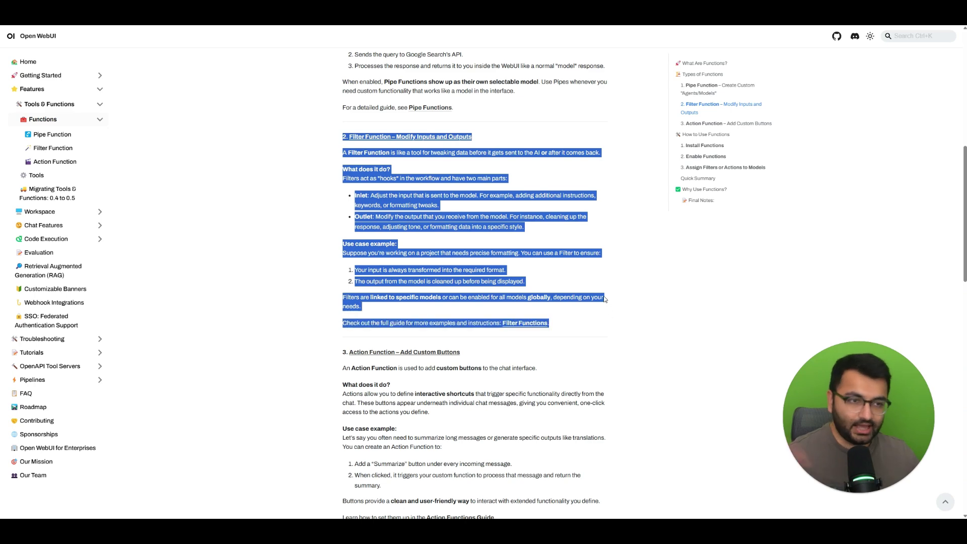
scroll(594, 252, up, 1)
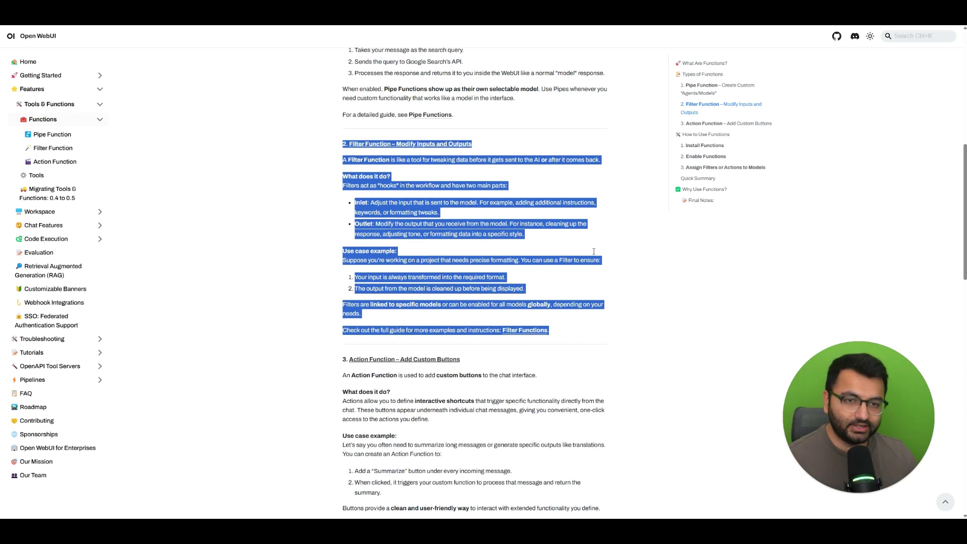
scroll(595, 251, up, 2)
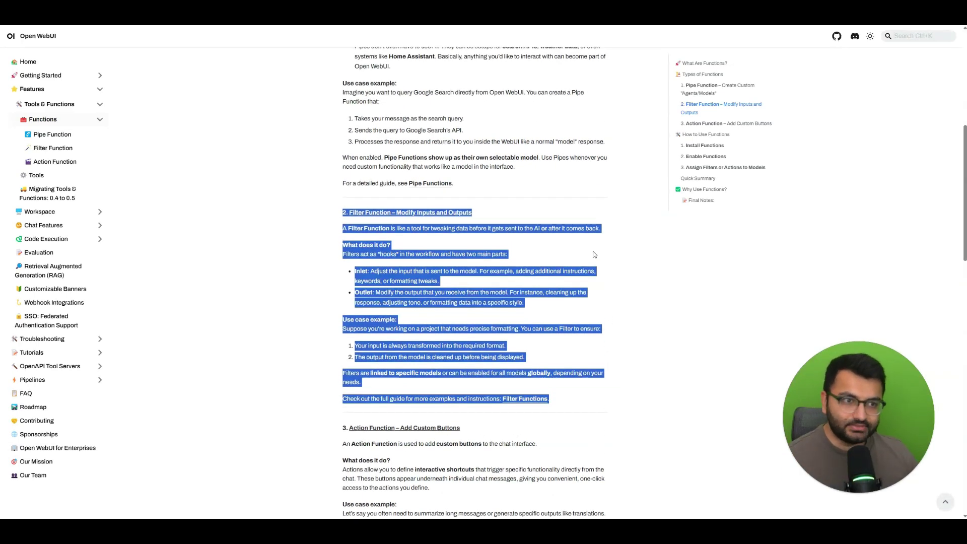
scroll(594, 254, up, 6)
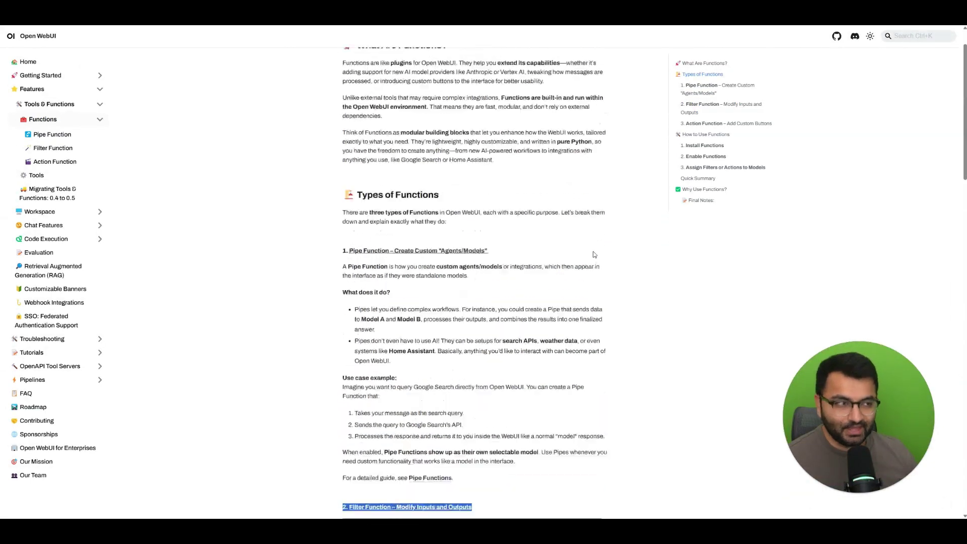